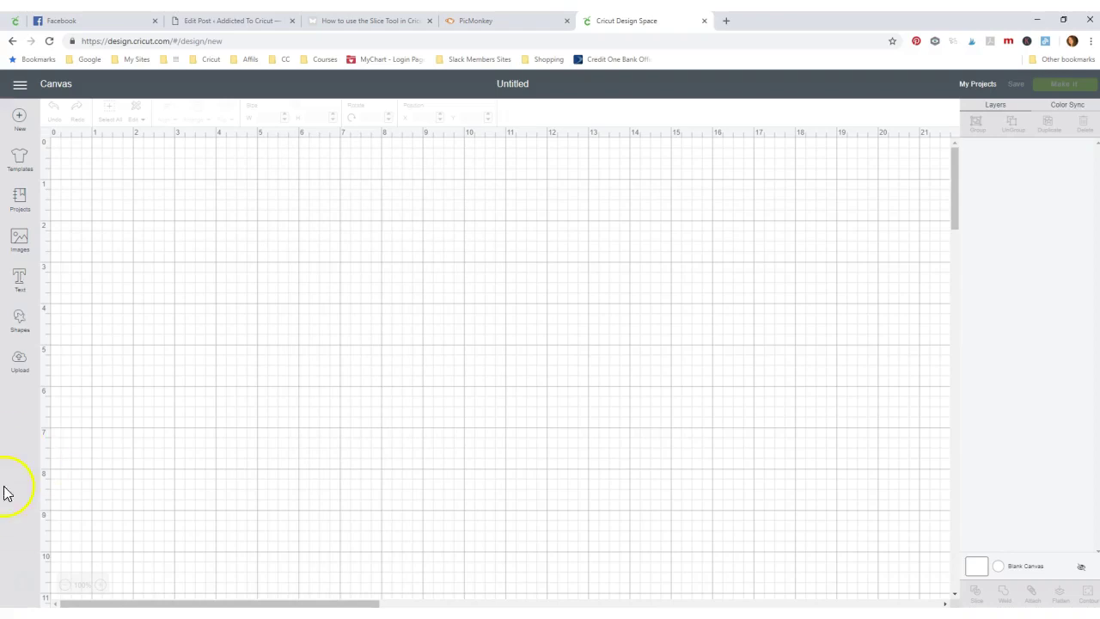
- Add a circle, nudge it right, and resize it to 5.25 by 5.25 inches
click(21, 325)
click(103, 246)
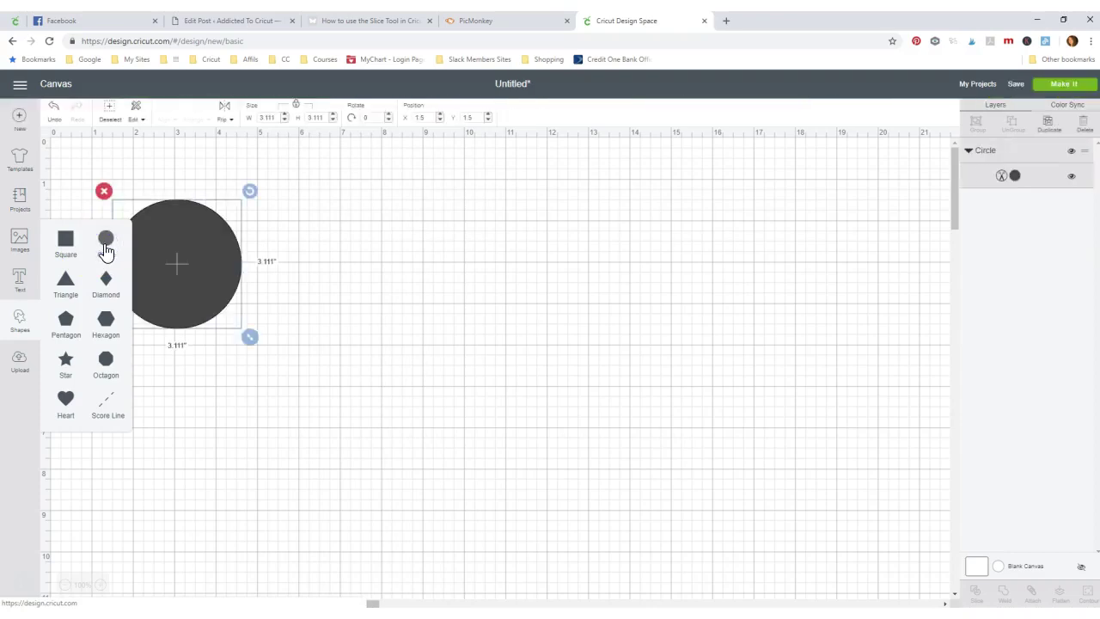
click(106, 249)
drag(196, 263, 213, 265)
drag(273, 339, 352, 425)
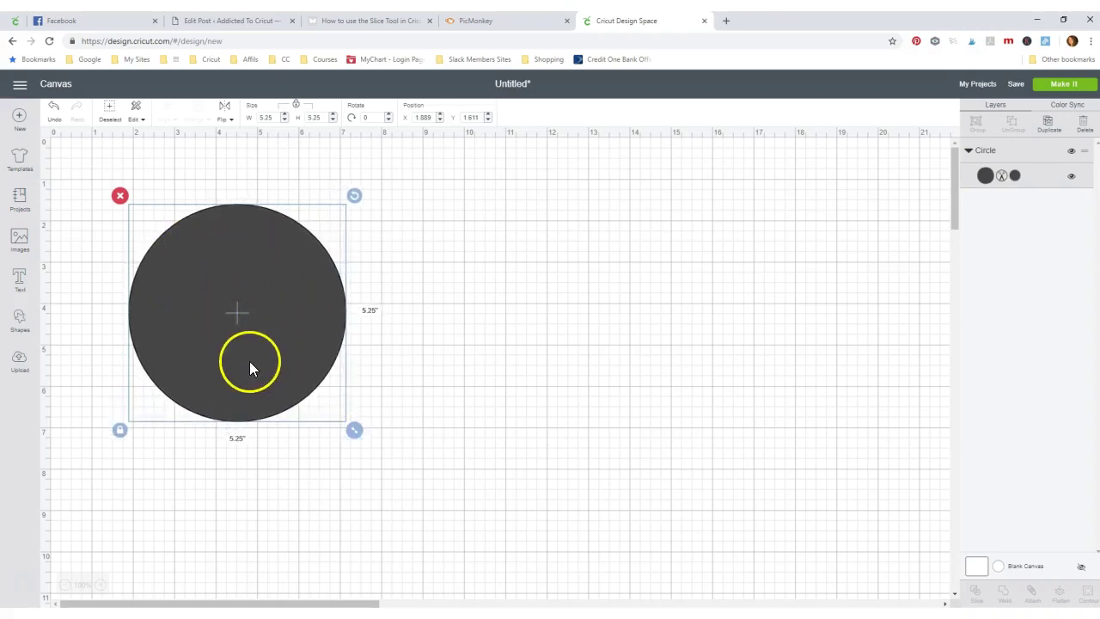
- Add the text 'Home' / 'Sweet Home' and move it up beside the circle
click(19, 284)
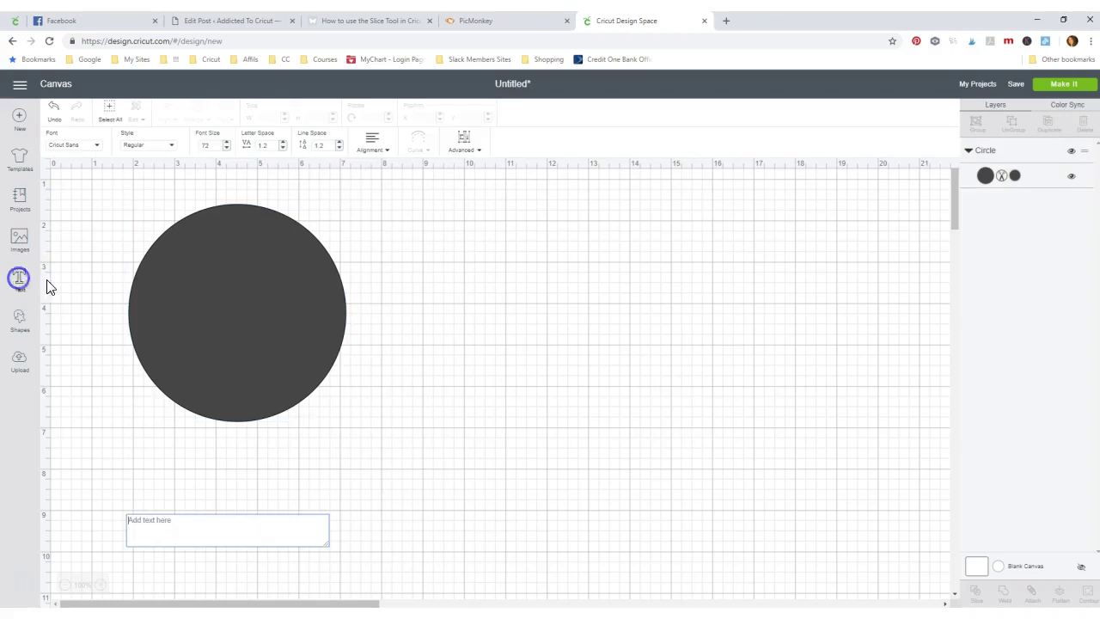
text(Ho)
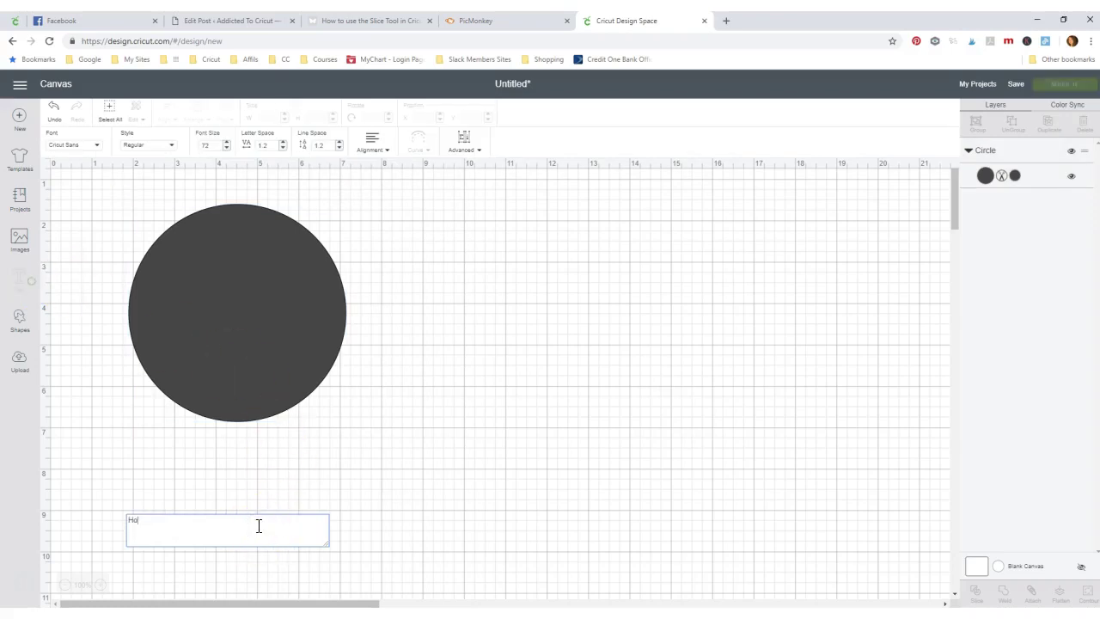
text(me)
key(Return)
text(Sweet)
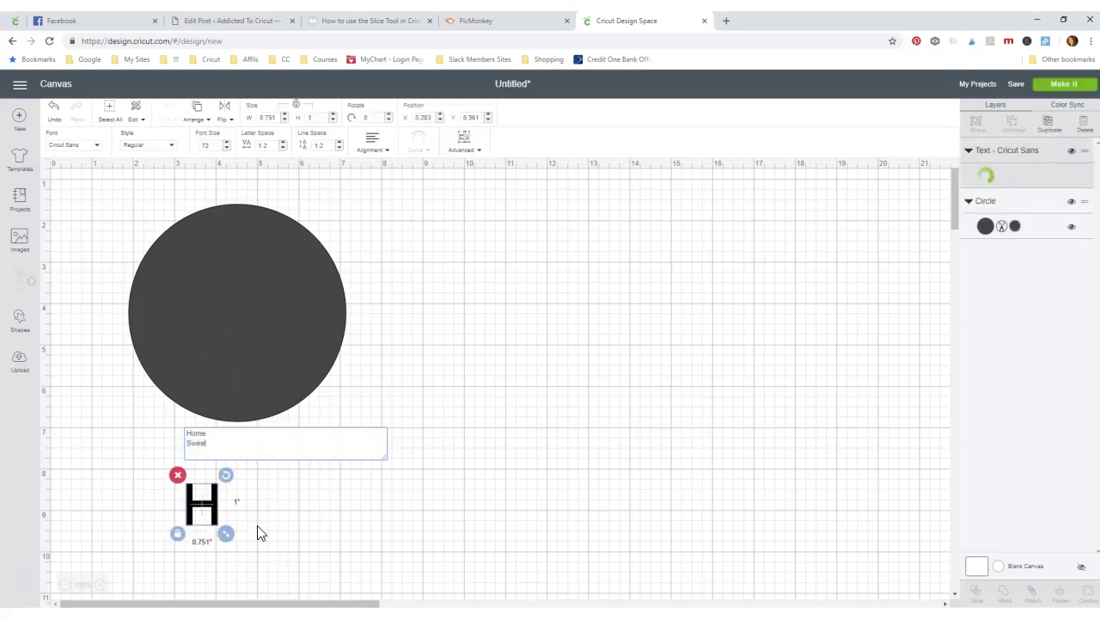
text( Home)
click(422, 525)
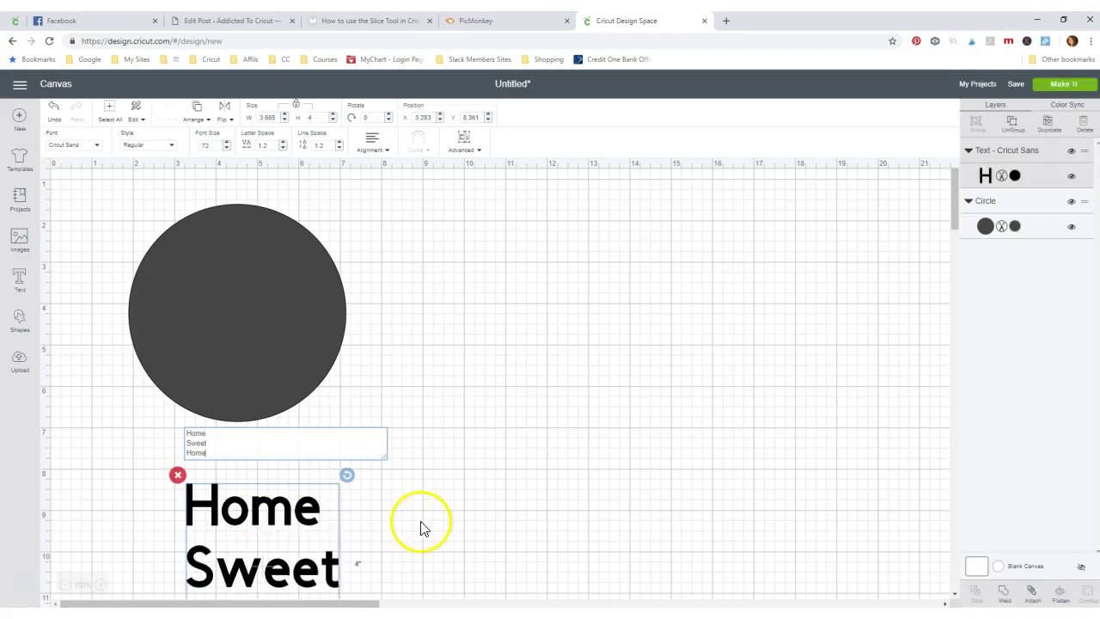
drag(290, 508, 515, 293)
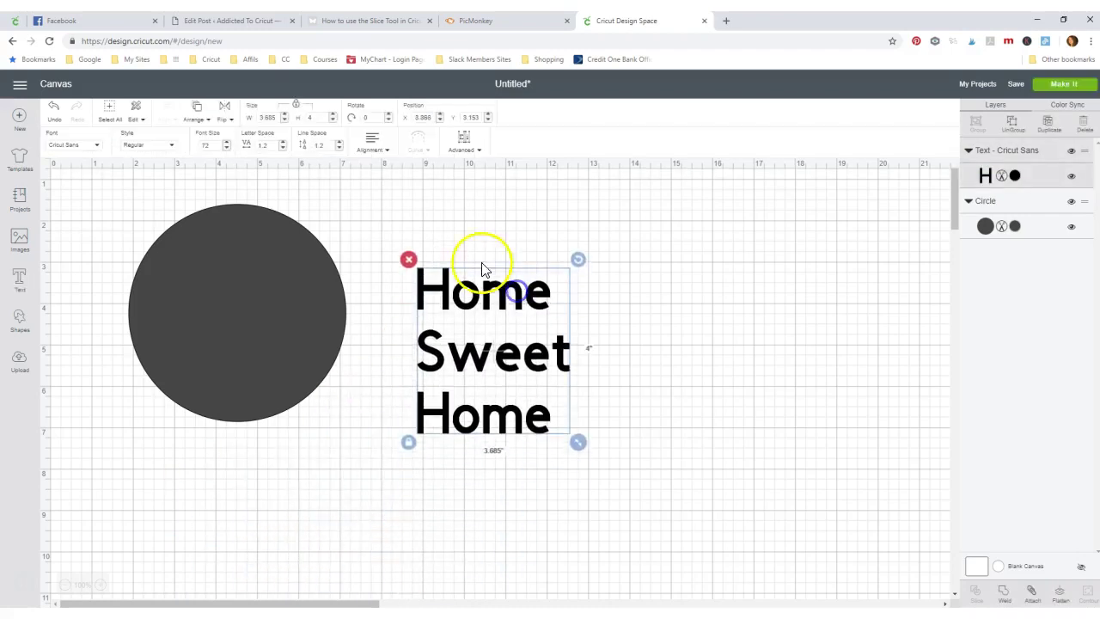
- Center-align the text lines and reduce the line spacing to -1.2
click(371, 141)
click(392, 191)
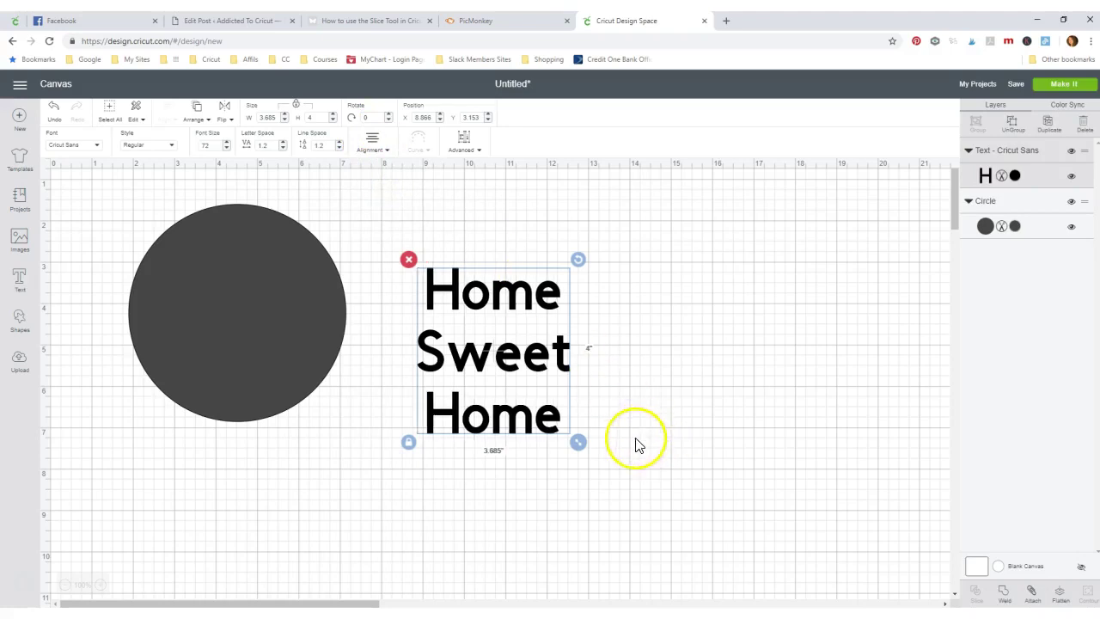
click(340, 147)
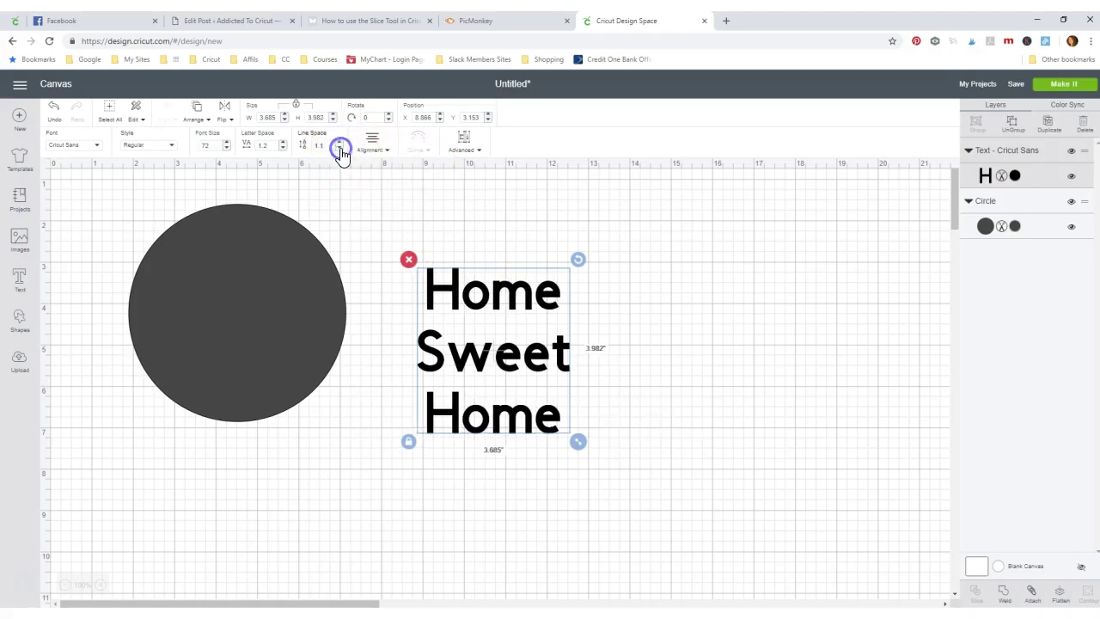
click(339, 148)
click(339, 148)
click(340, 149)
click(340, 150)
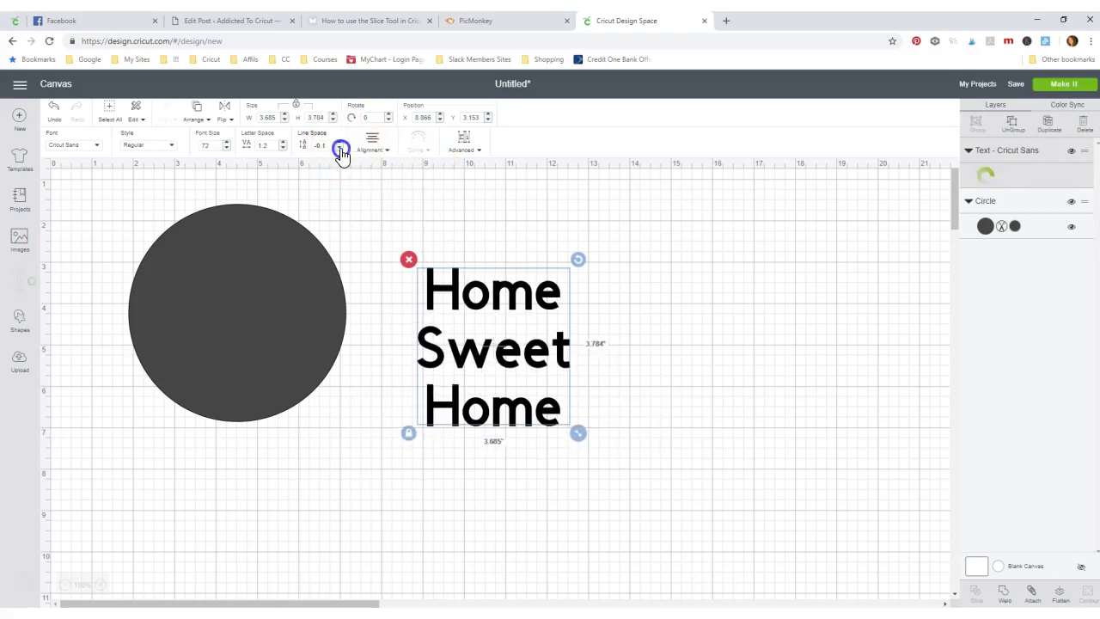
click(341, 149)
click(341, 149)
click(340, 150)
click(340, 149)
click(341, 149)
click(341, 150)
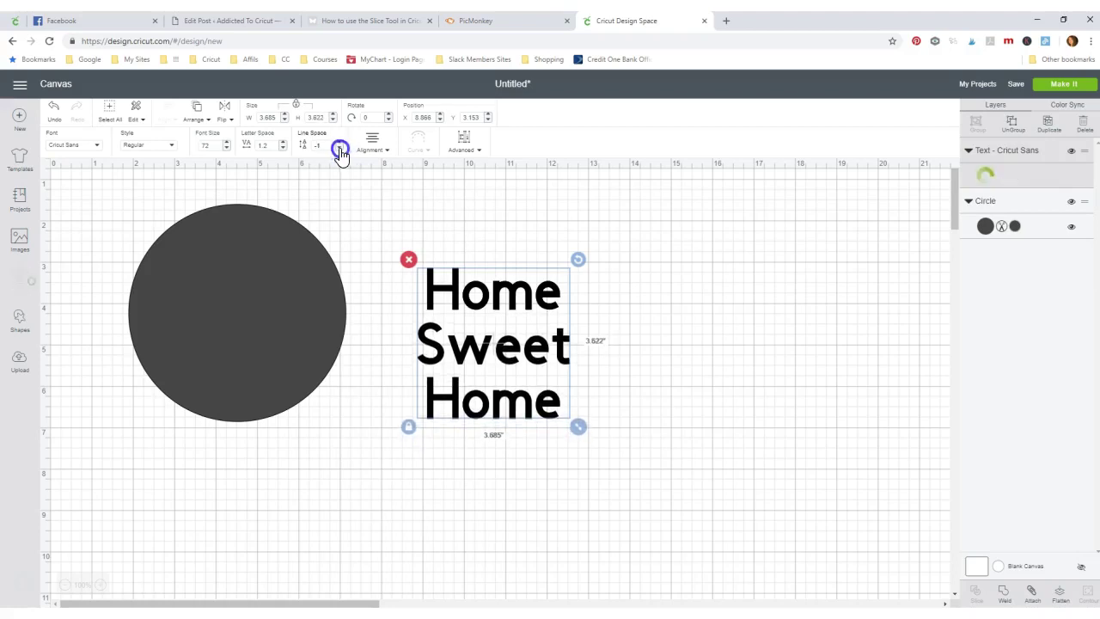
click(341, 150)
click(340, 149)
click(340, 149)
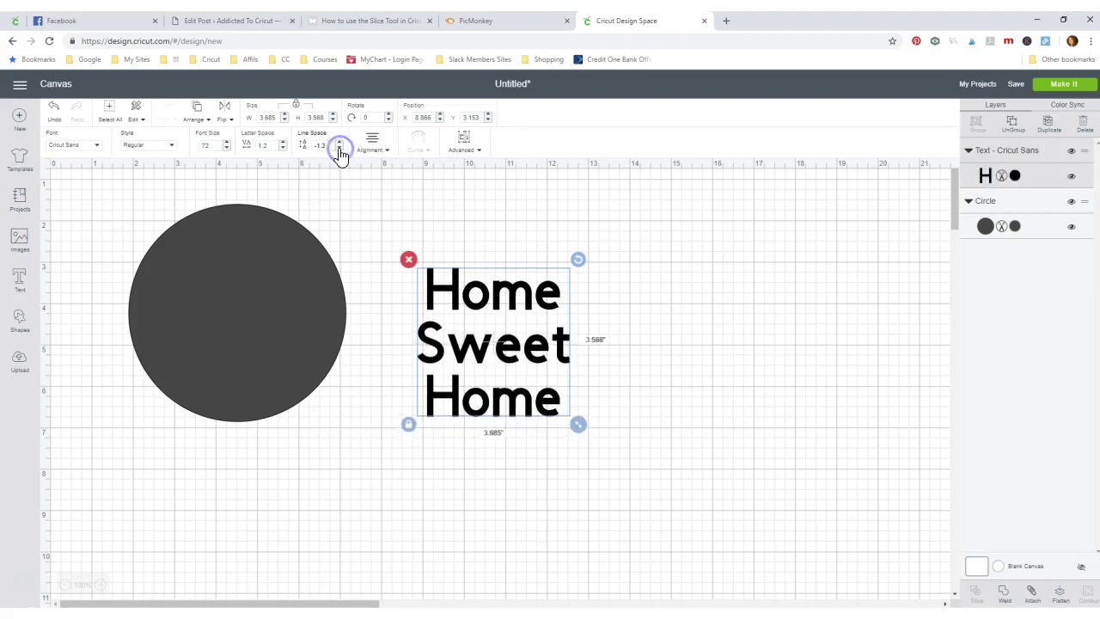
click(69, 147)
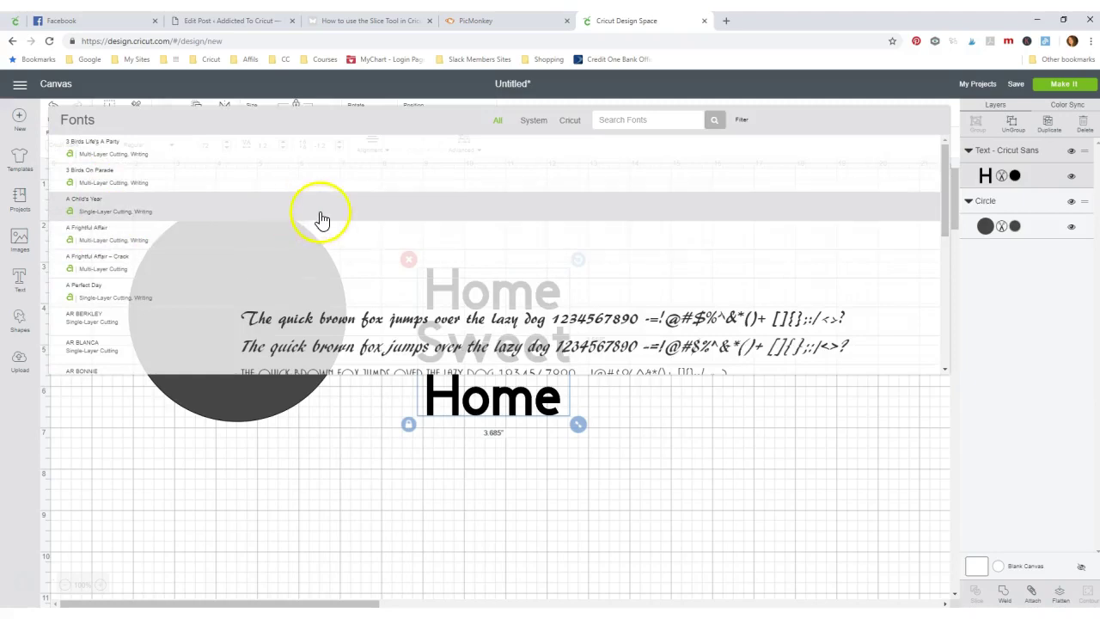
scroll(325, 222, down, 5)
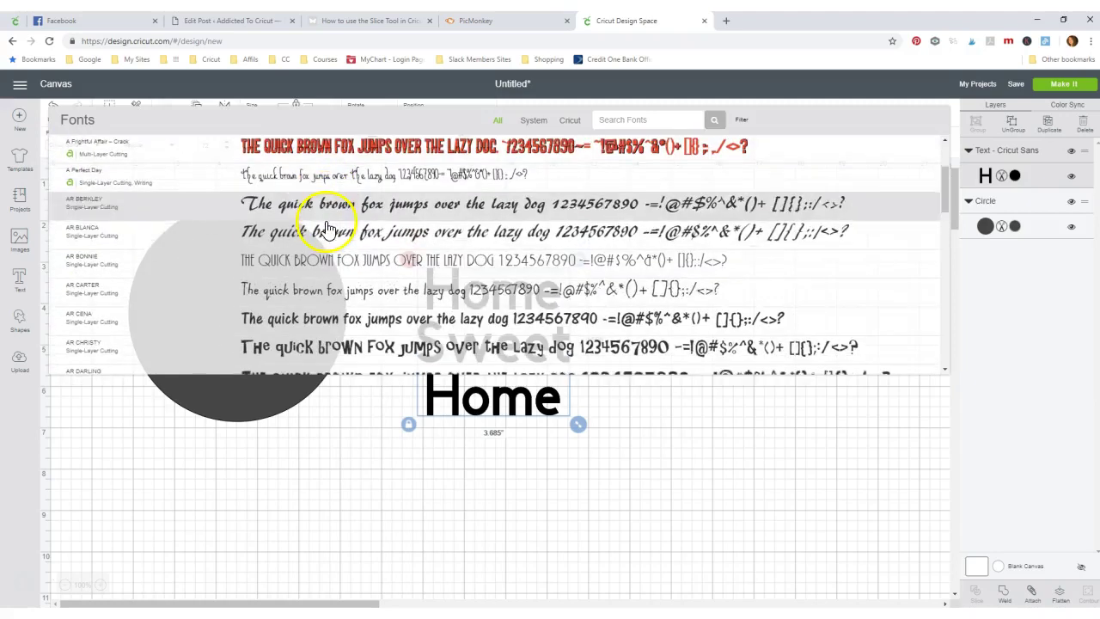
scroll(327, 230, down, 5)
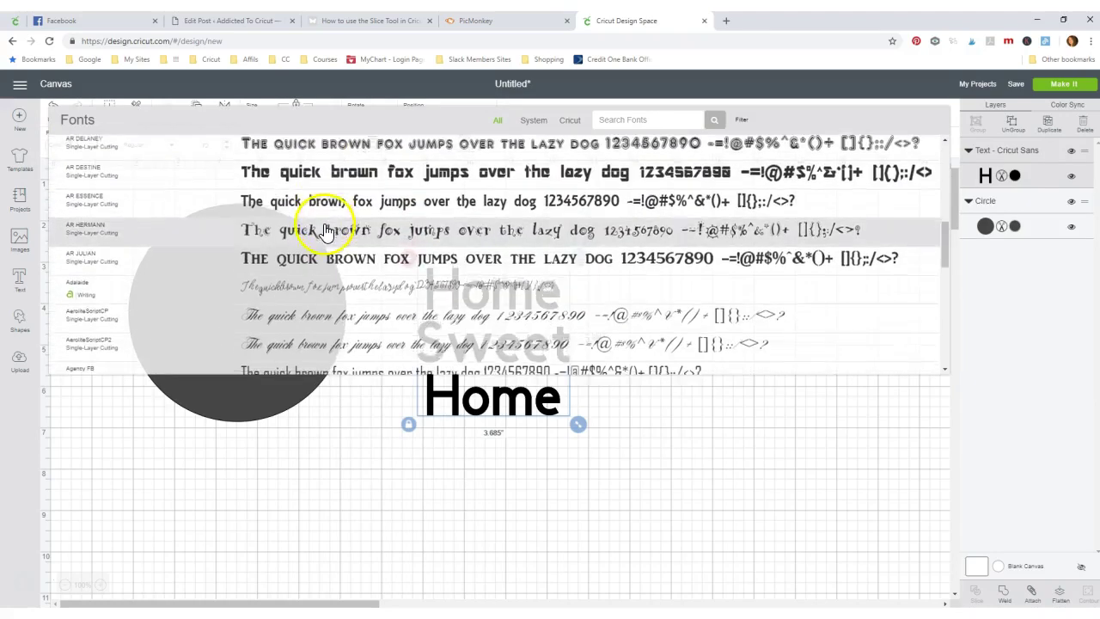
scroll(325, 235, down, 6)
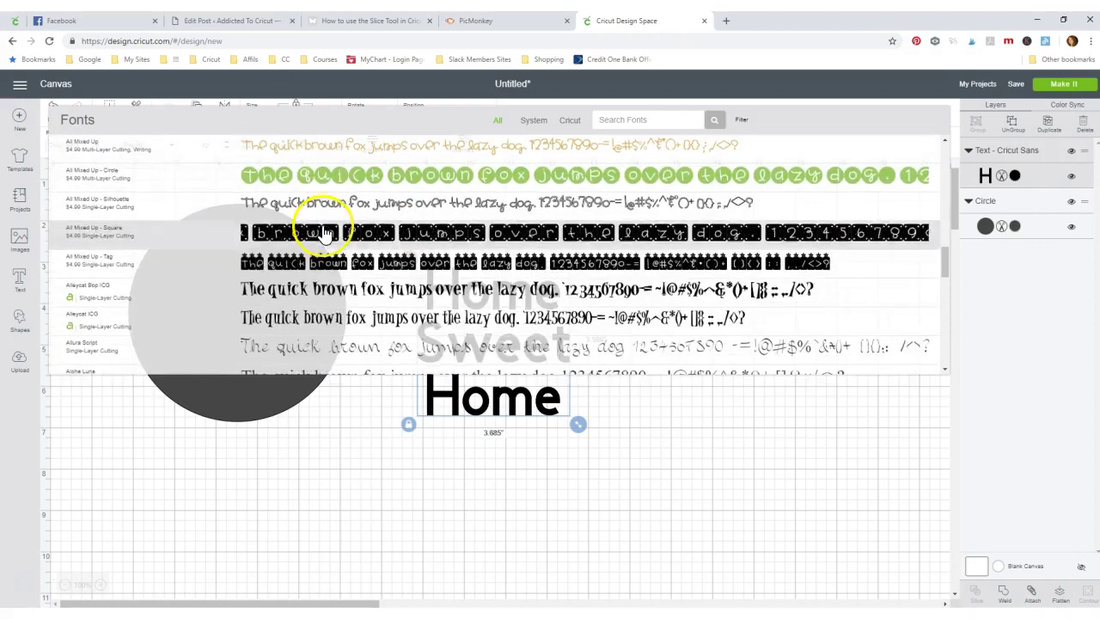
scroll(324, 235, down, 2)
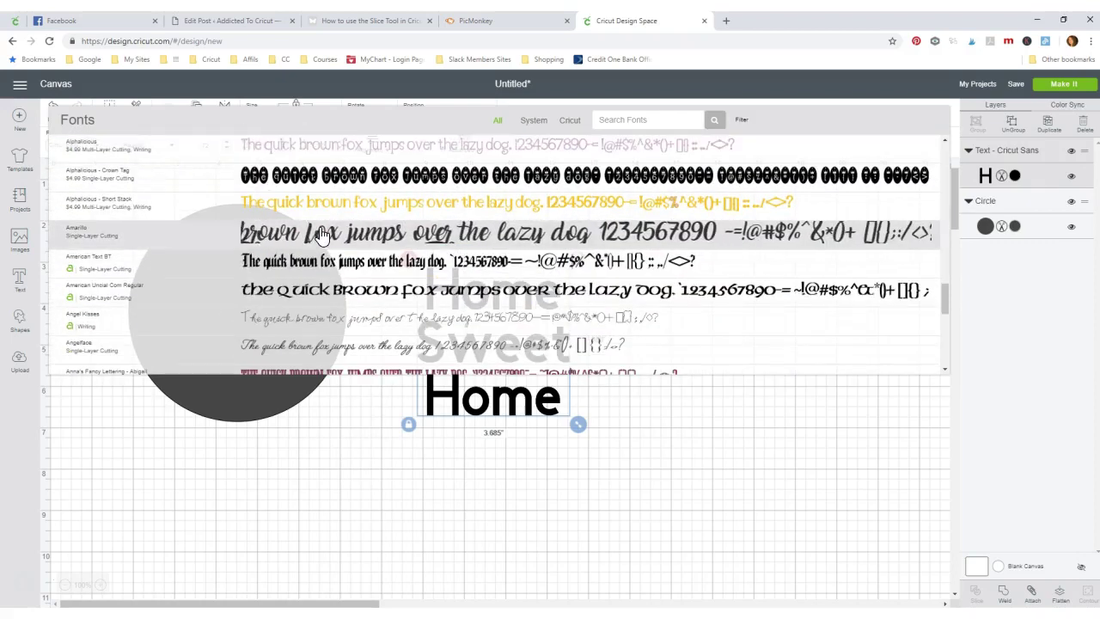
click(720, 455)
- Select the Home Sweet Home text, shift it up-left, and make it red
click(475, 342)
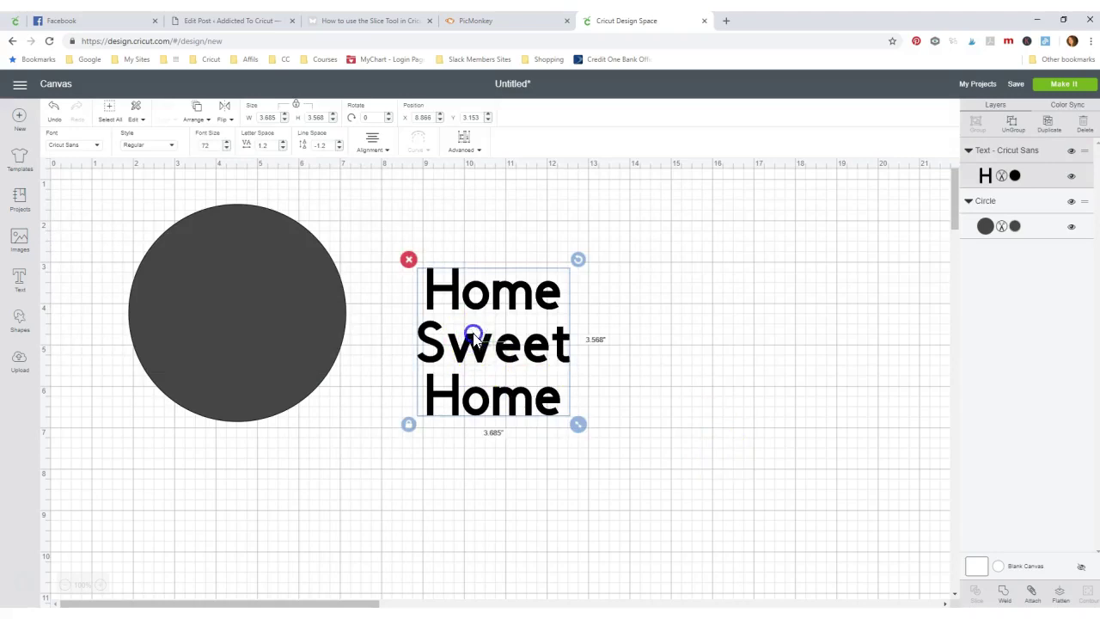
drag(475, 342, 461, 307)
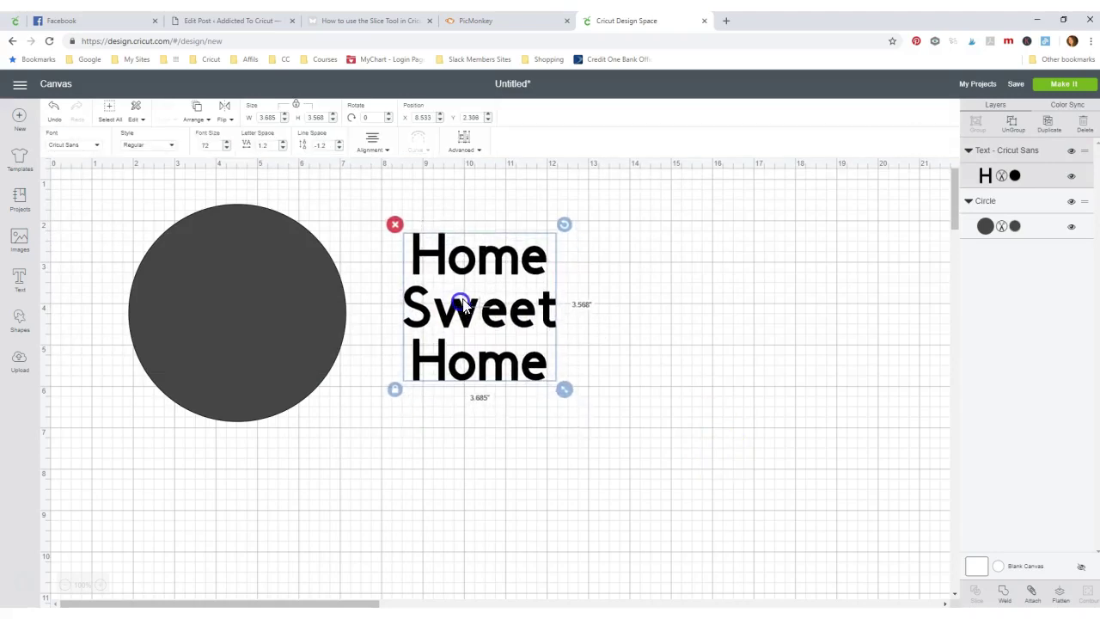
click(1017, 176)
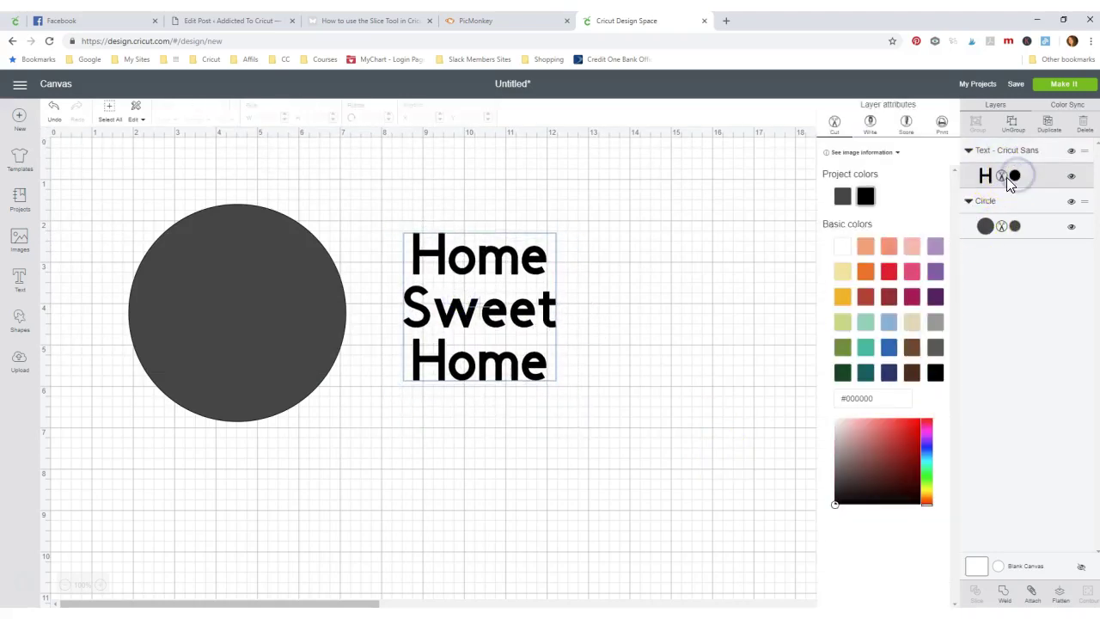
click(866, 276)
click(719, 374)
- Move the red text onto the dark circle and center it there
drag(464, 307, 224, 314)
click(472, 363)
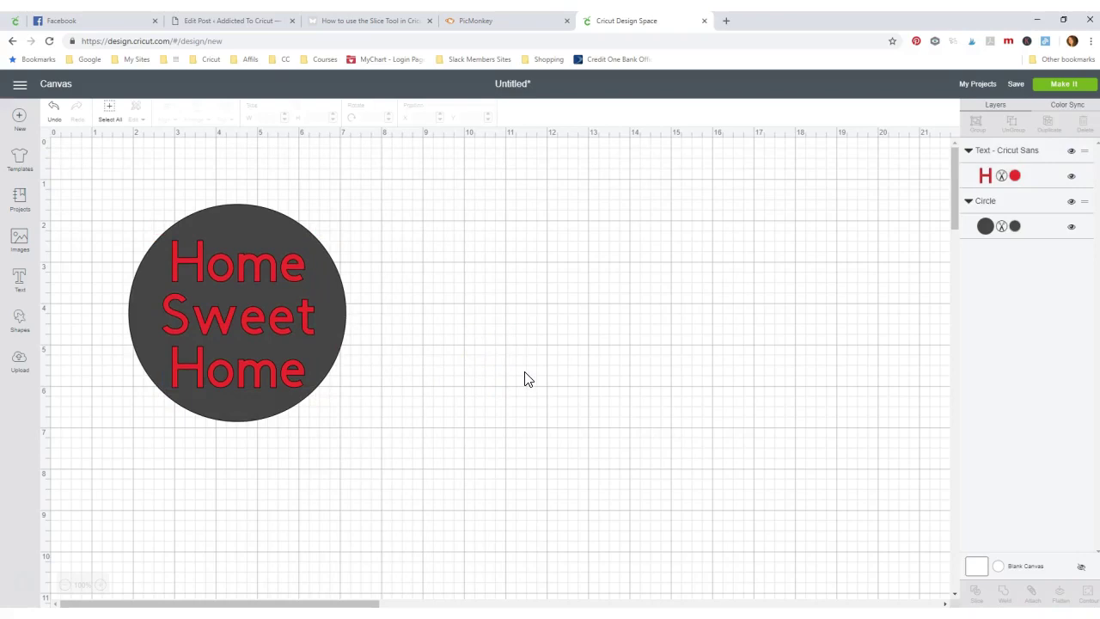
click(233, 347)
mouse_move(225, 323)
mouse_down()
mouse_move(503, 319)
mouse_move(228, 318)
mouse_up()
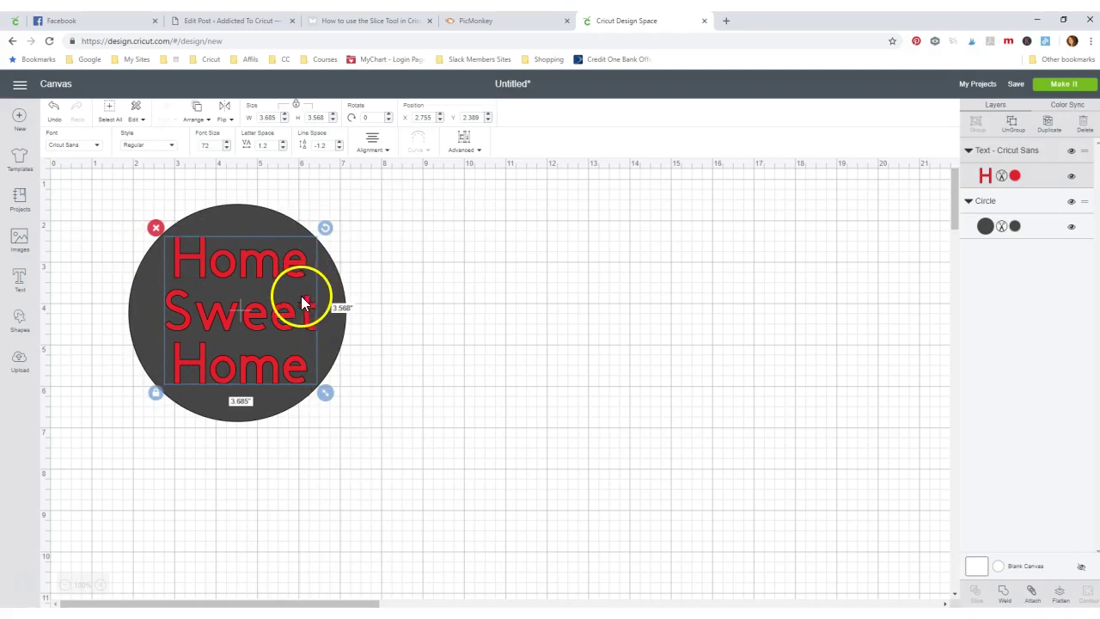
- Slice the text out of the circle and pull the red and dark text pieces off
shift+click(143, 307)
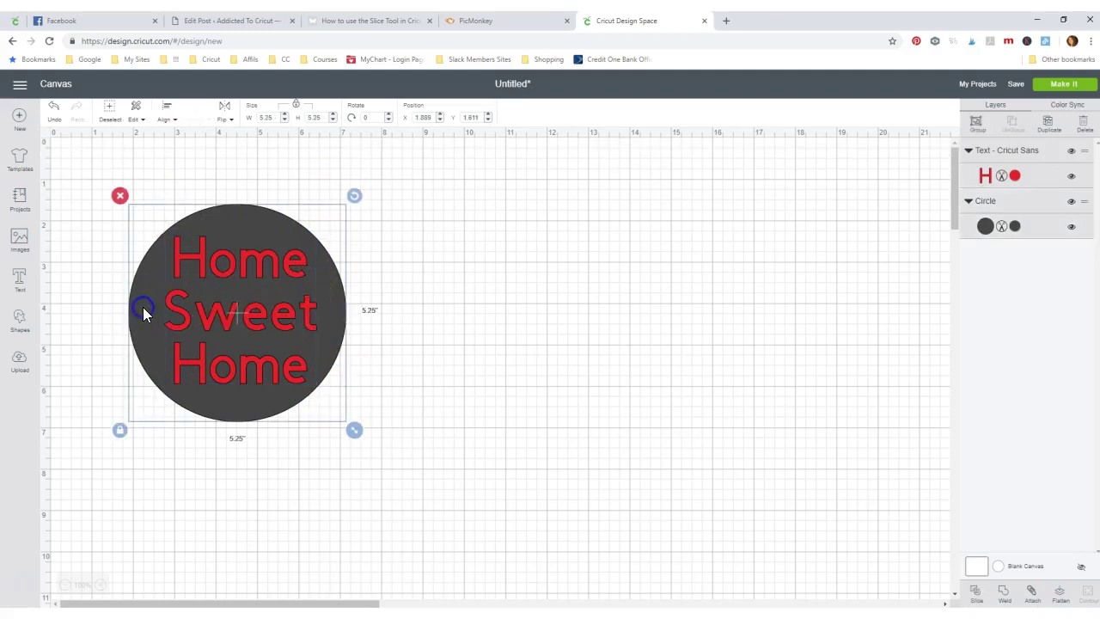
click(977, 595)
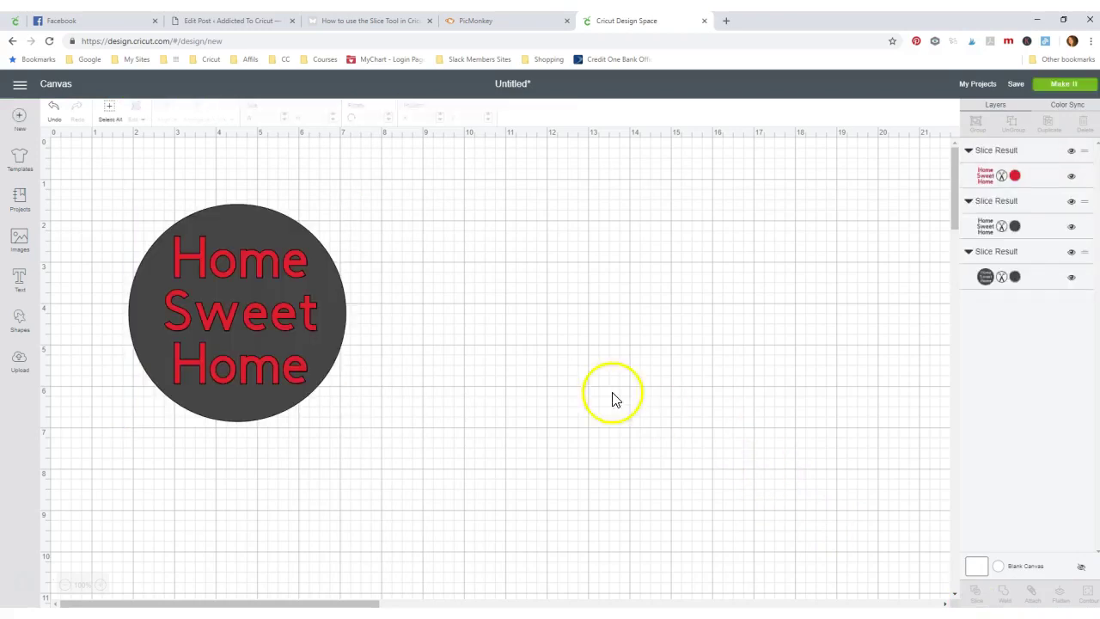
drag(300, 314, 813, 301)
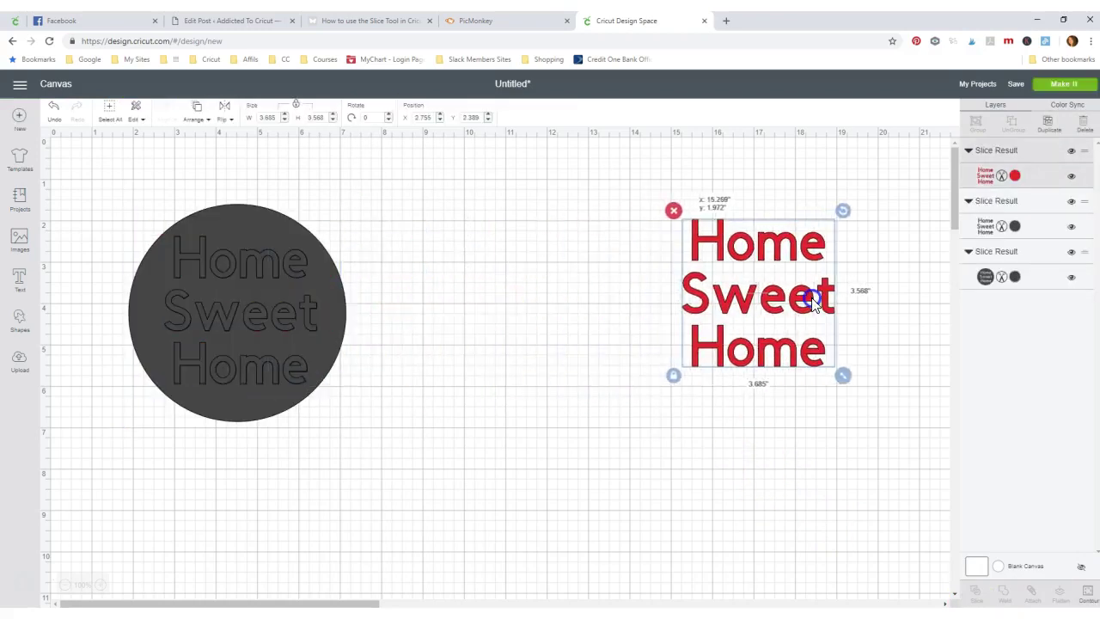
drag(315, 314, 548, 279)
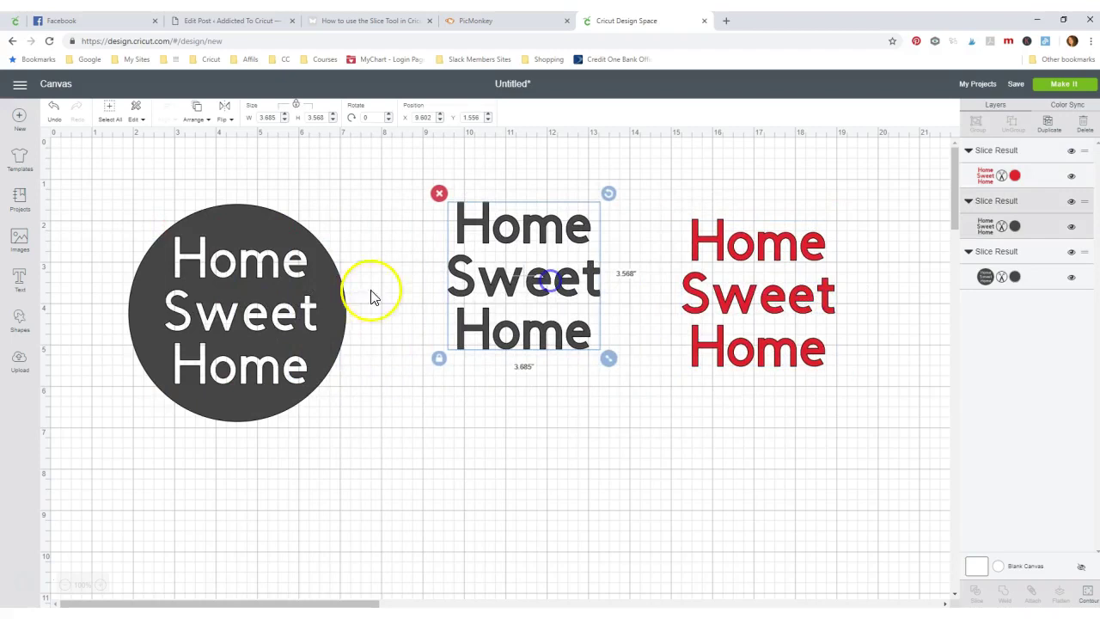
- Delete the loose dark and red text pieces, leaving the circle nudged right
mouse_move(327, 305)
mouse_down()
mouse_move(393, 502)
mouse_move(340, 307)
mouse_up()
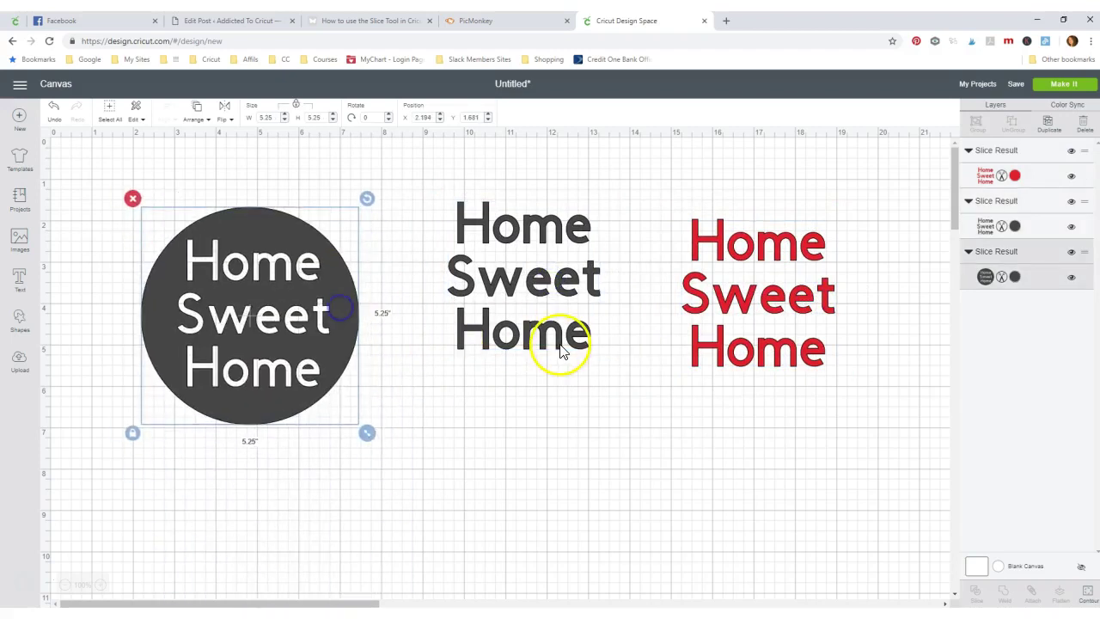
drag(501, 274, 501, 298)
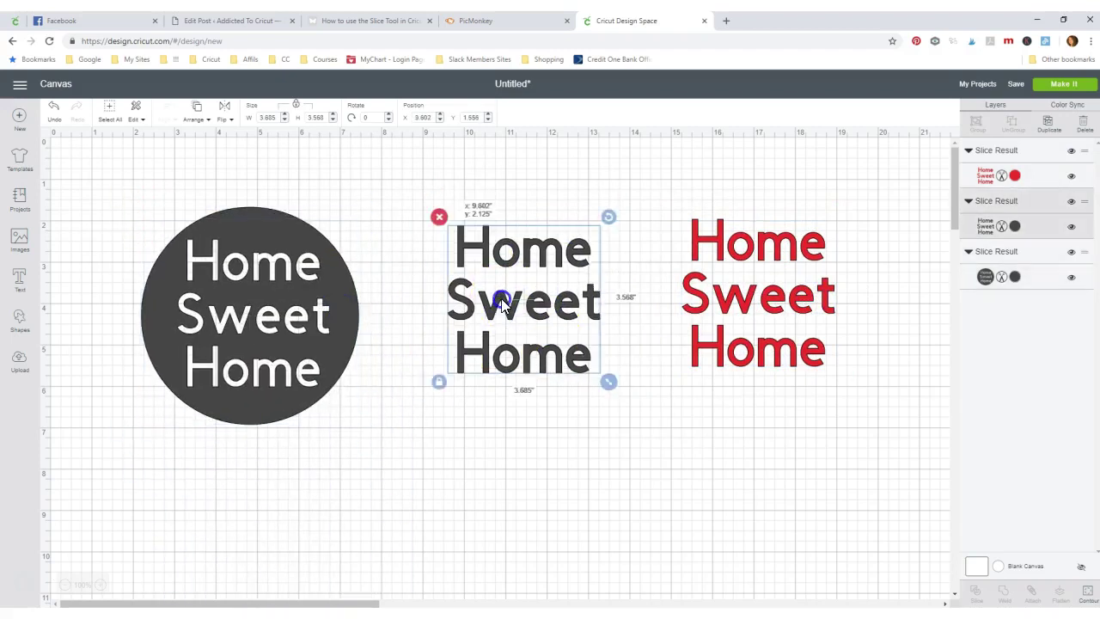
click(441, 219)
click(709, 238)
click(677, 213)
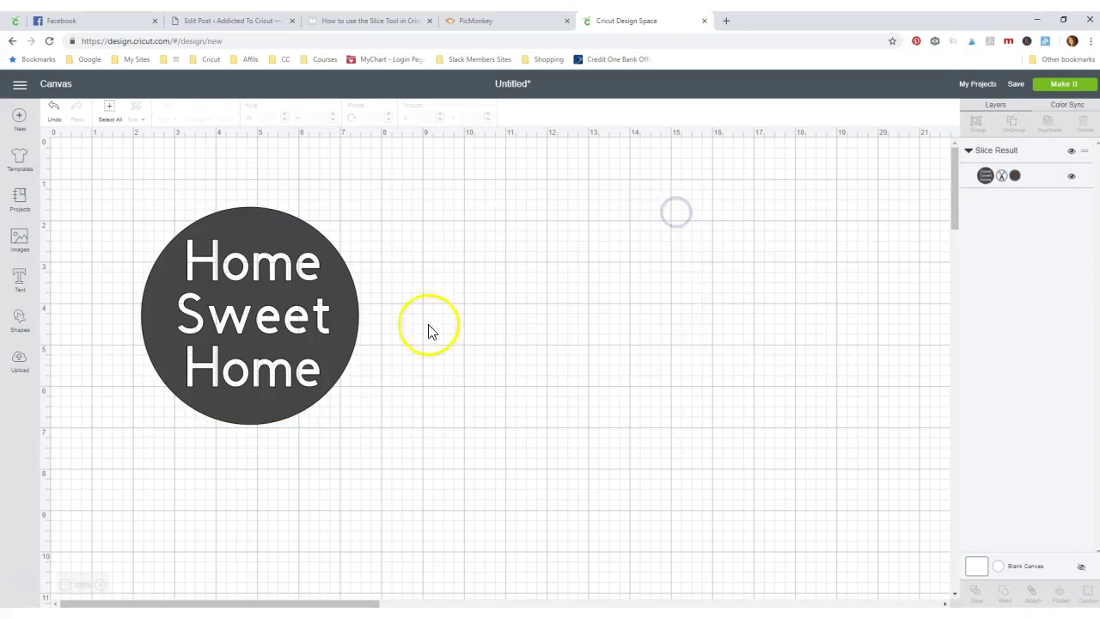
drag(351, 300, 384, 295)
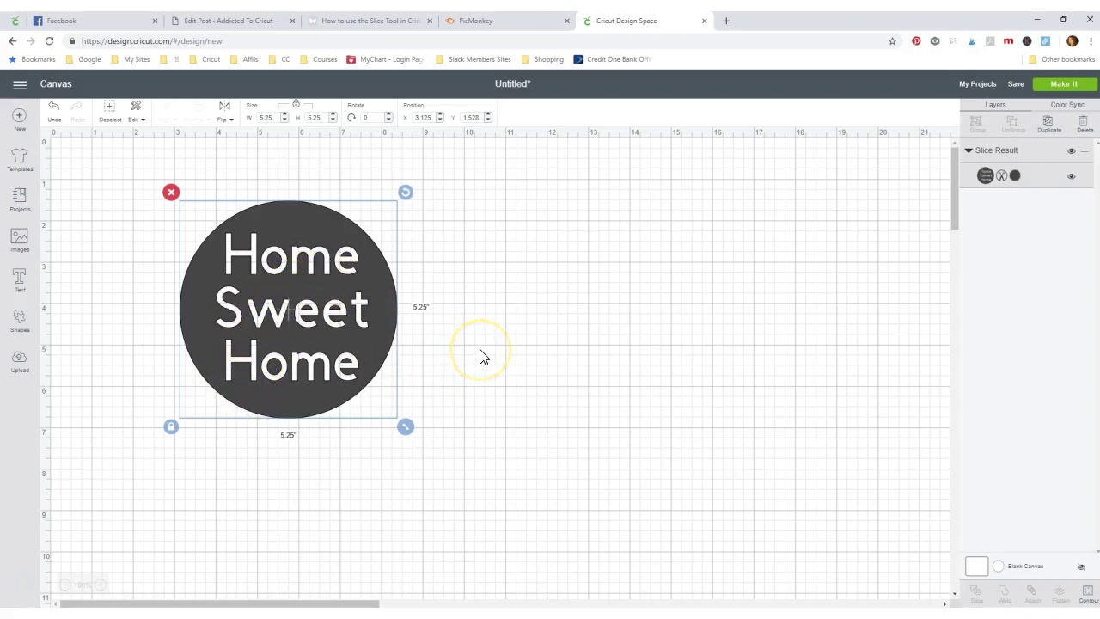
- In the other design tab, select the three sign slice results and group them
click(15, 23)
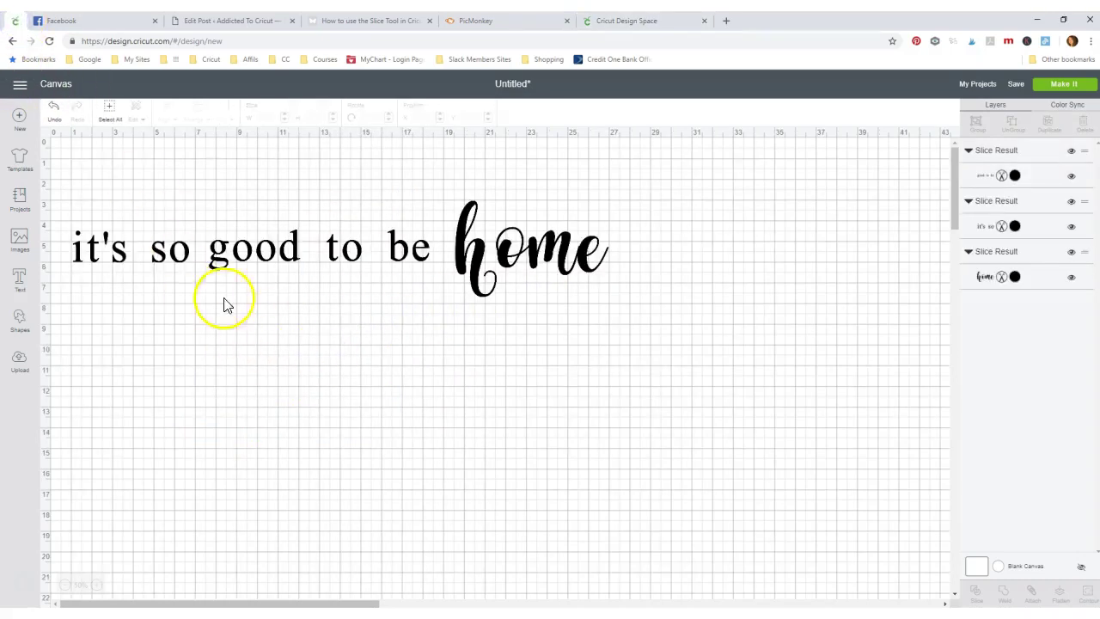
drag(65, 215, 634, 302)
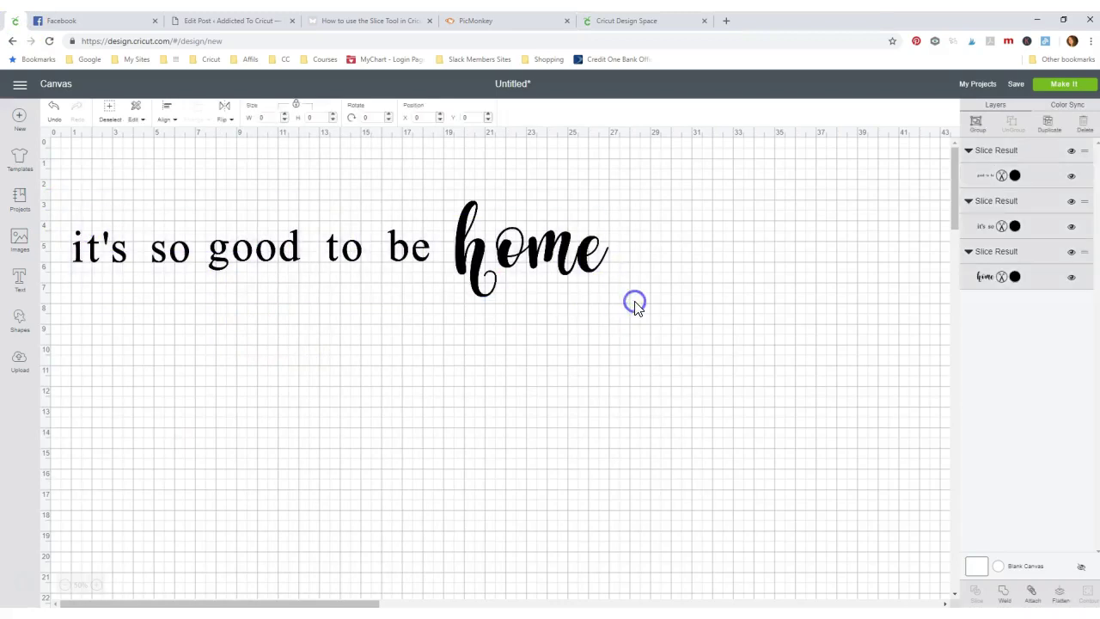
click(977, 127)
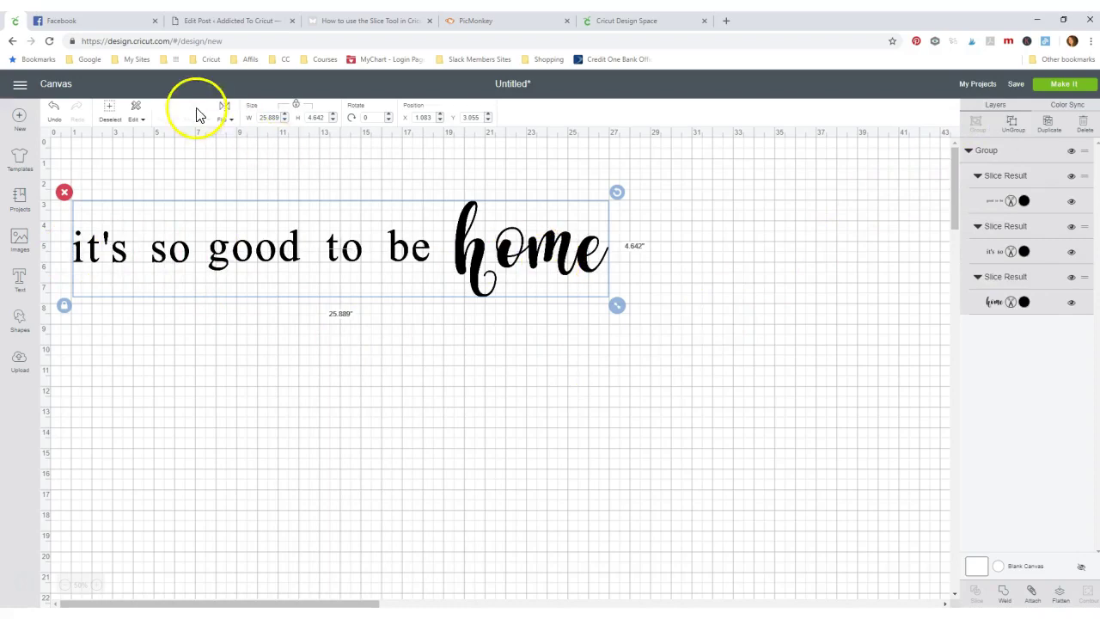
- Move the grouped 'it's so good to be home' text up slightly
click(329, 376)
click(275, 258)
drag(275, 258, 270, 233)
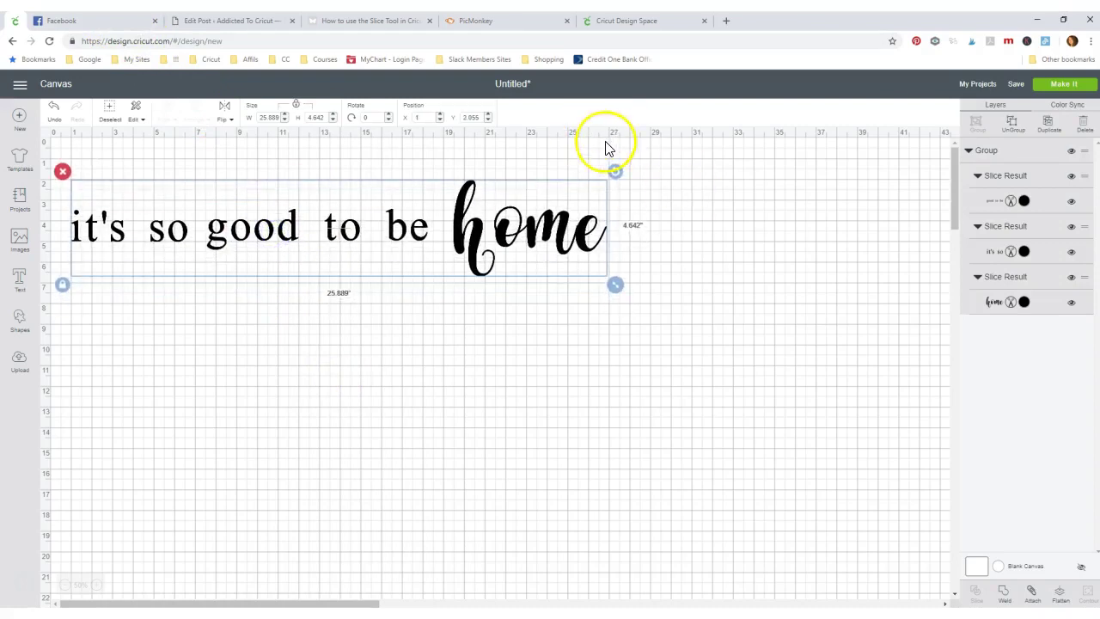
click(421, 364)
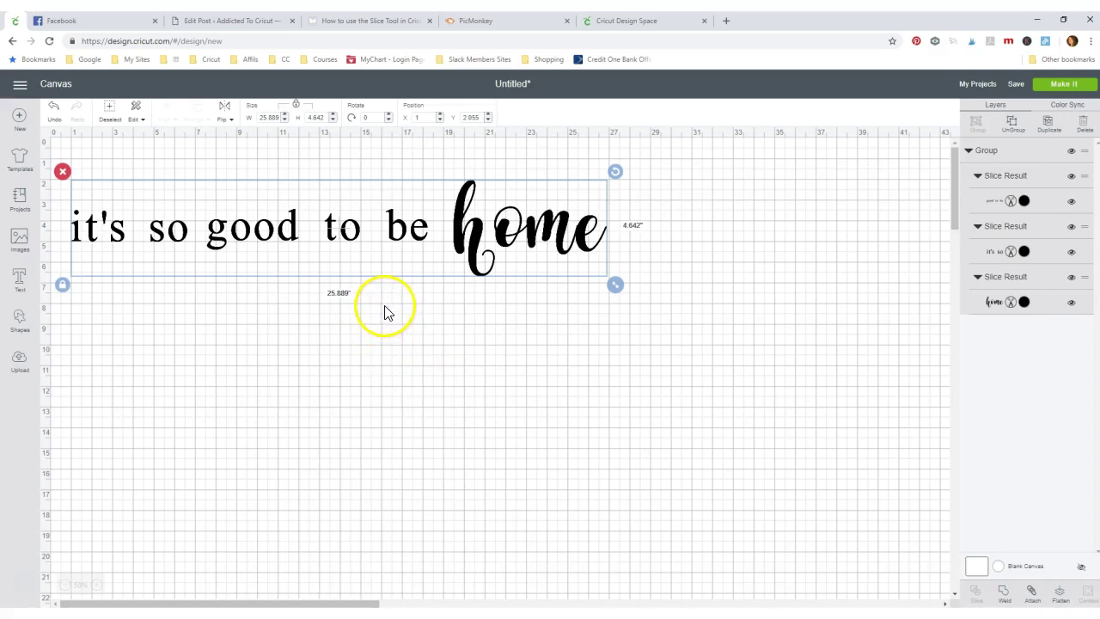
click(463, 233)
click(438, 388)
click(471, 250)
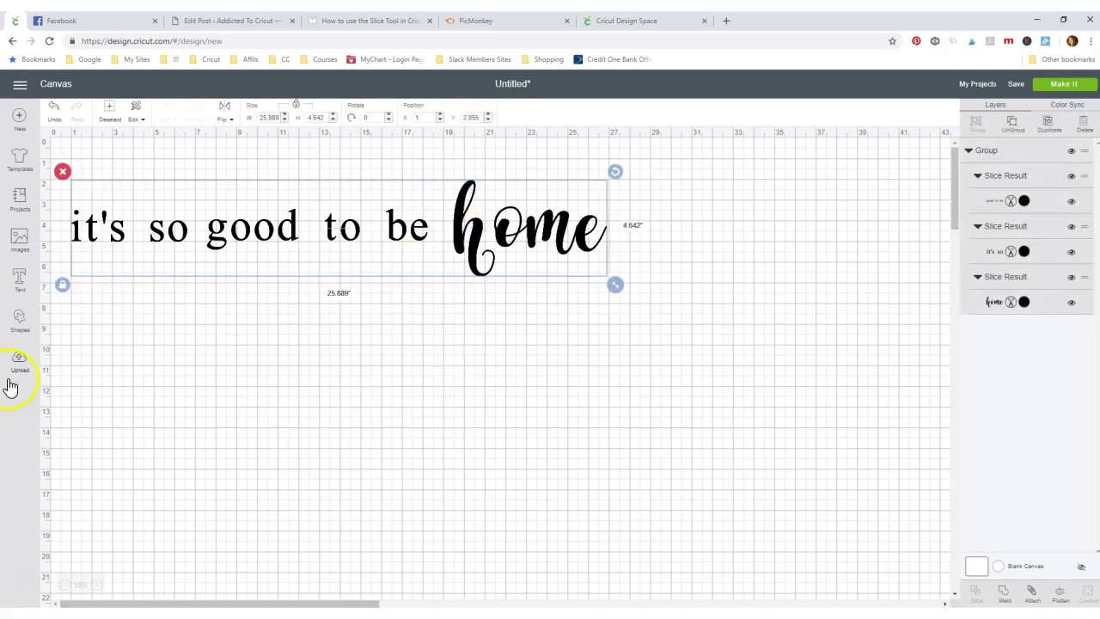
- Add a square, unlock proportions, and stretch it to 9.306 by 5.833 inches
click(22, 320)
click(64, 239)
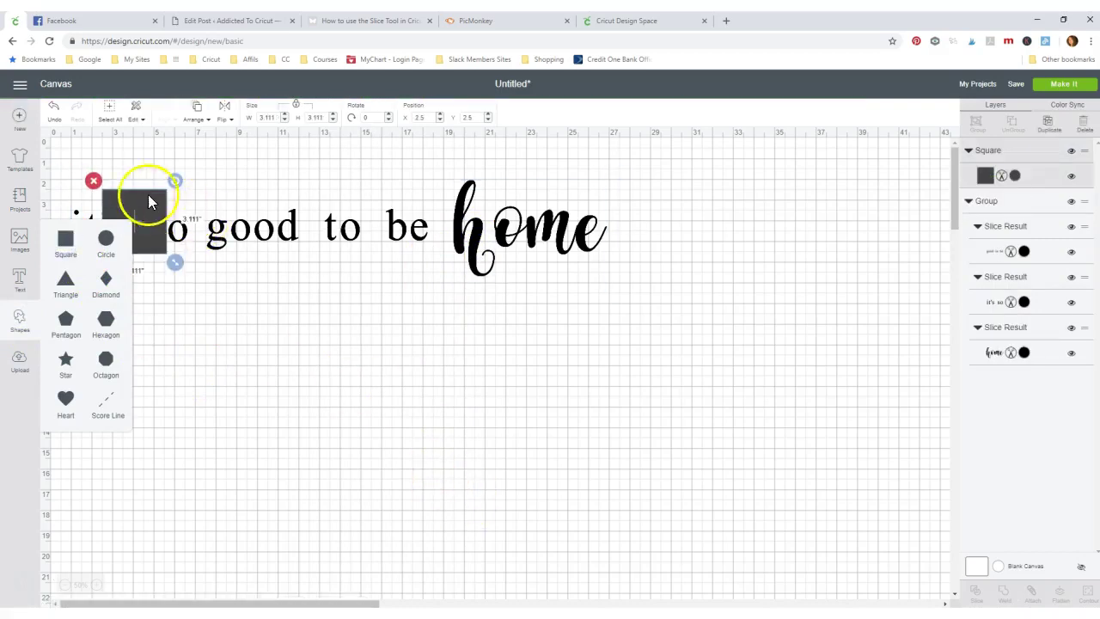
drag(147, 196, 609, 305)
click(551, 354)
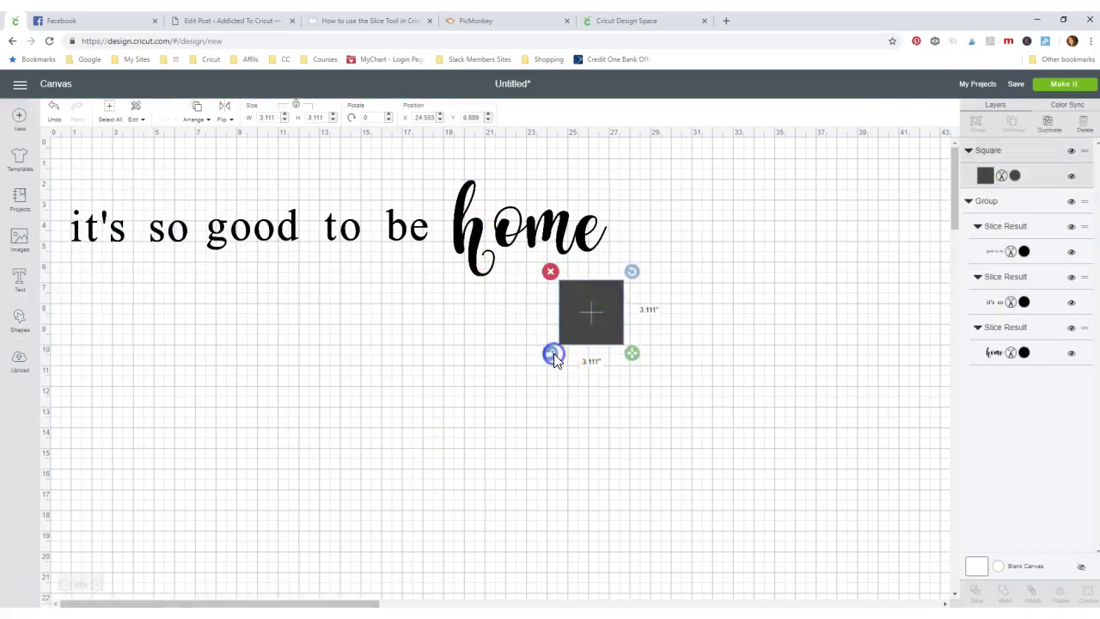
drag(632, 353, 756, 413)
- Try the rectangle over 'home', move it to the lower right, and select the sign text
drag(655, 371, 538, 271)
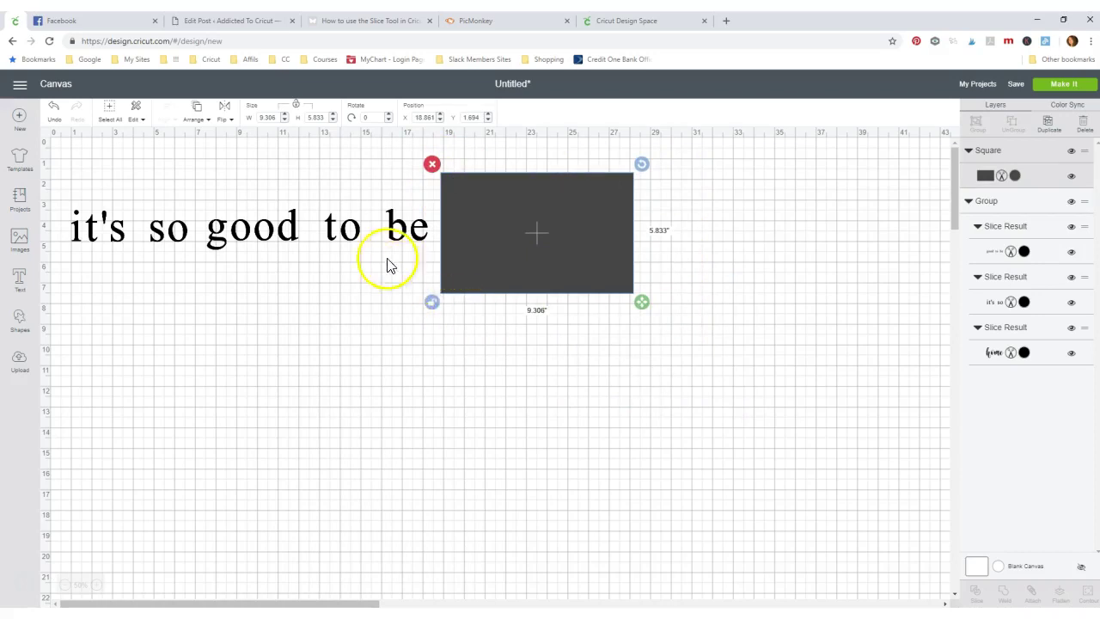
shift+click(389, 226)
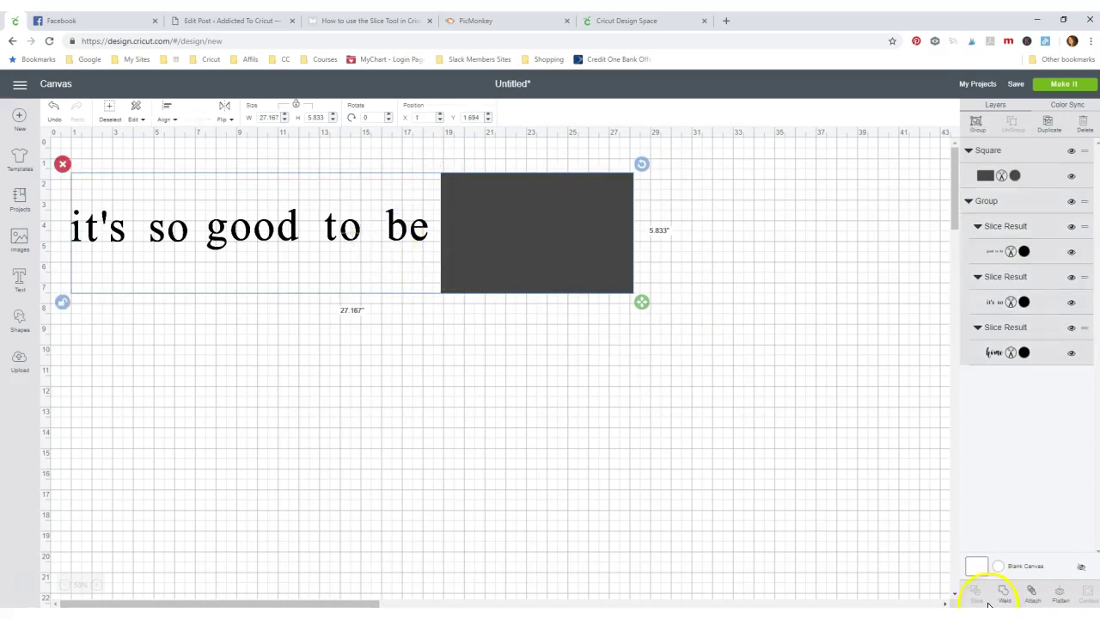
drag(526, 238, 666, 435)
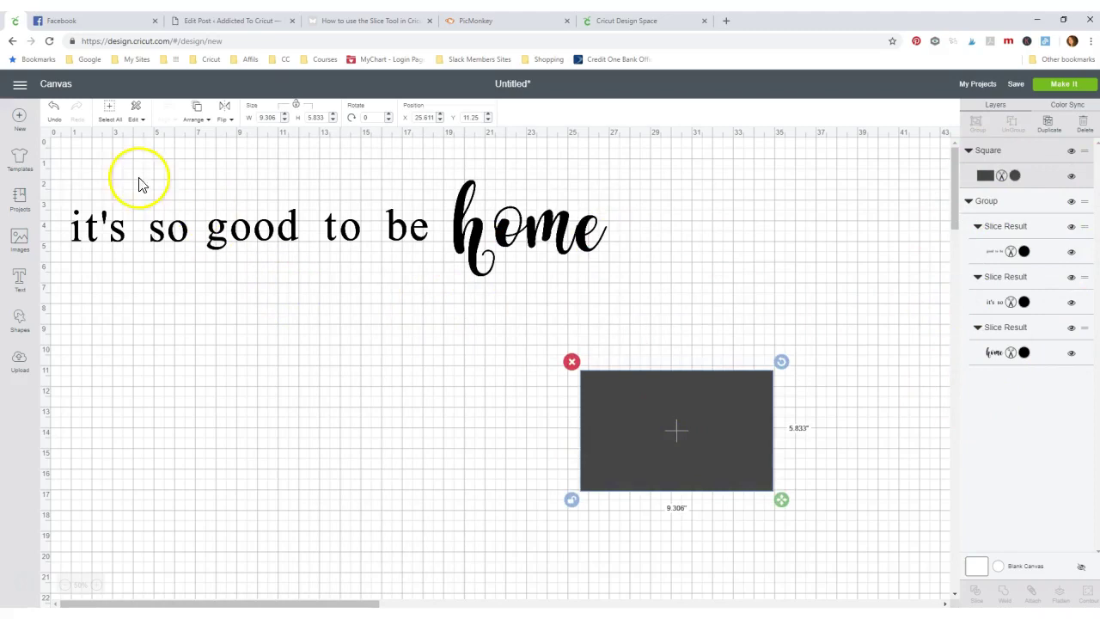
drag(60, 184, 673, 299)
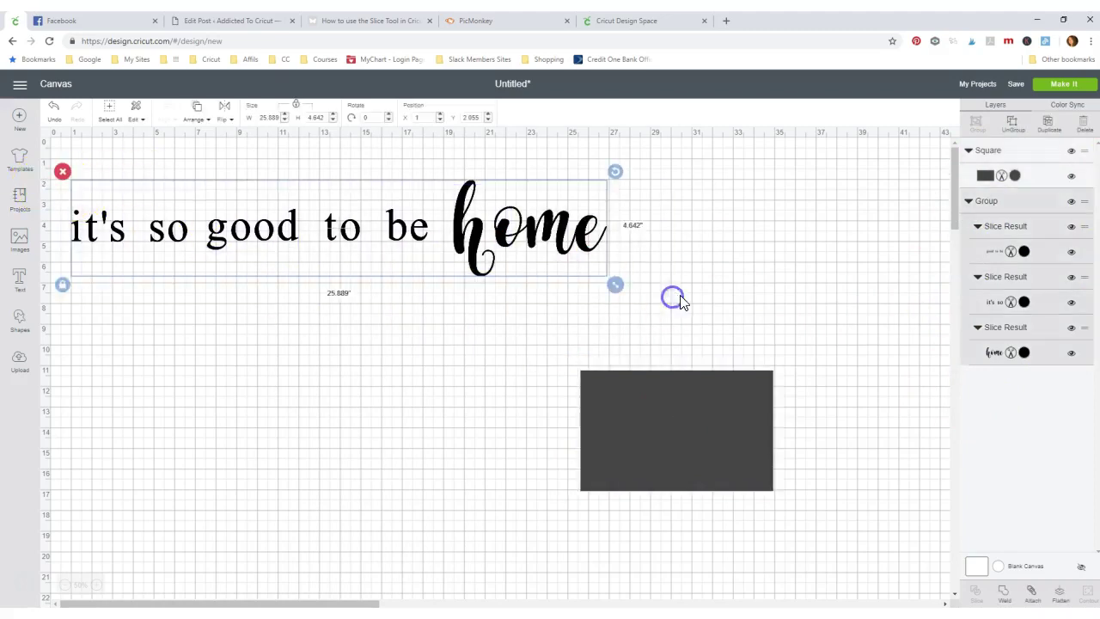
- Weld the sign text, fit the rectangle over 'home', and slice them
click(1006, 600)
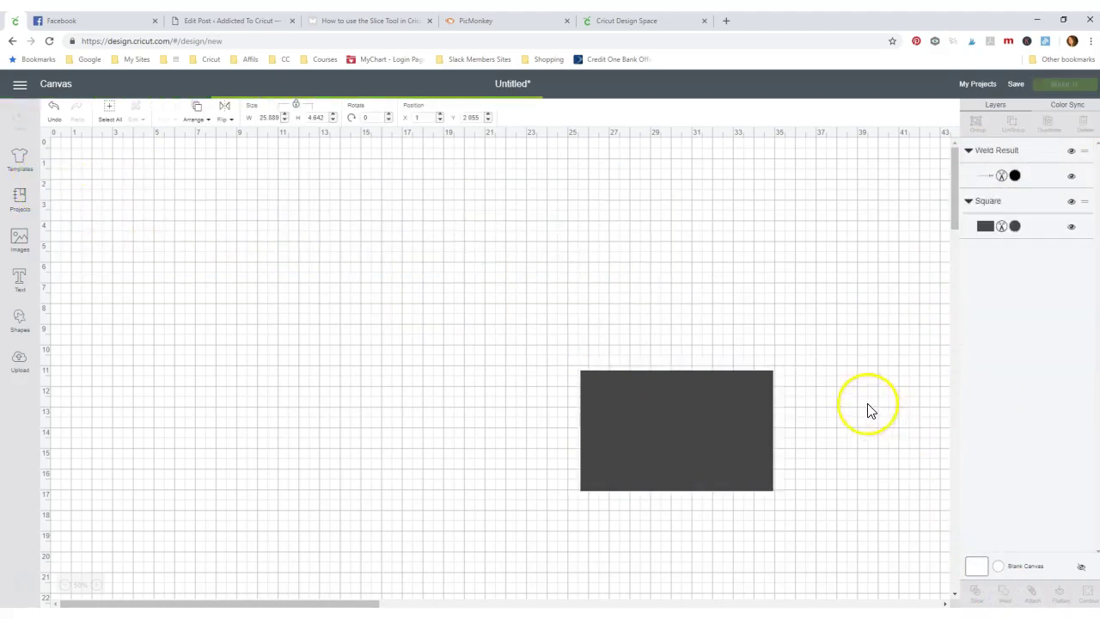
drag(633, 413, 508, 246)
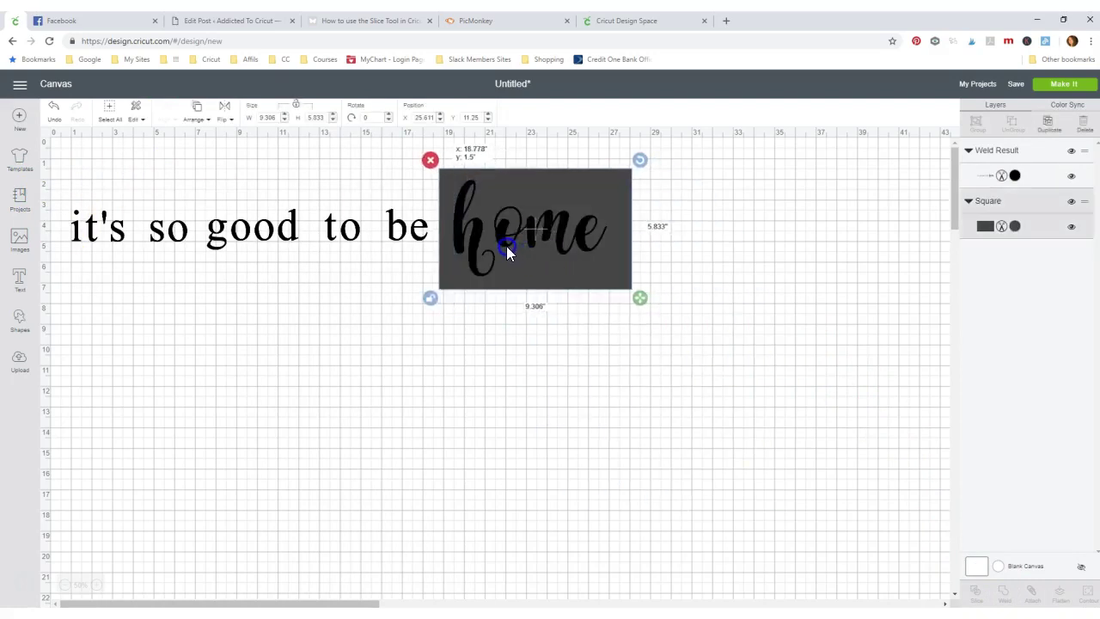
drag(648, 302, 635, 306)
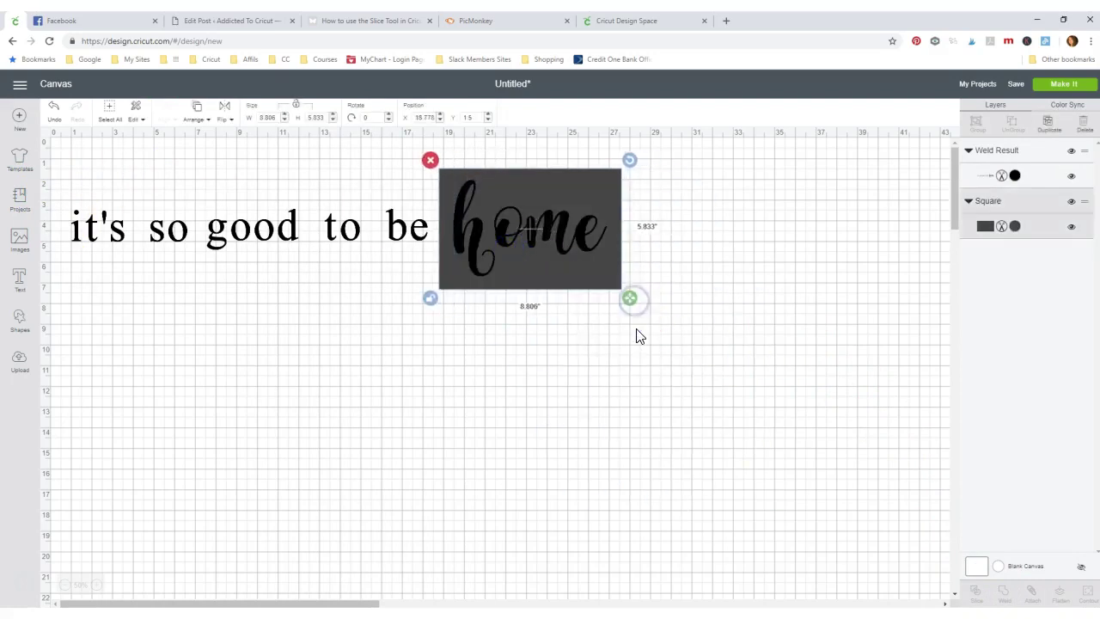
shift+click(398, 232)
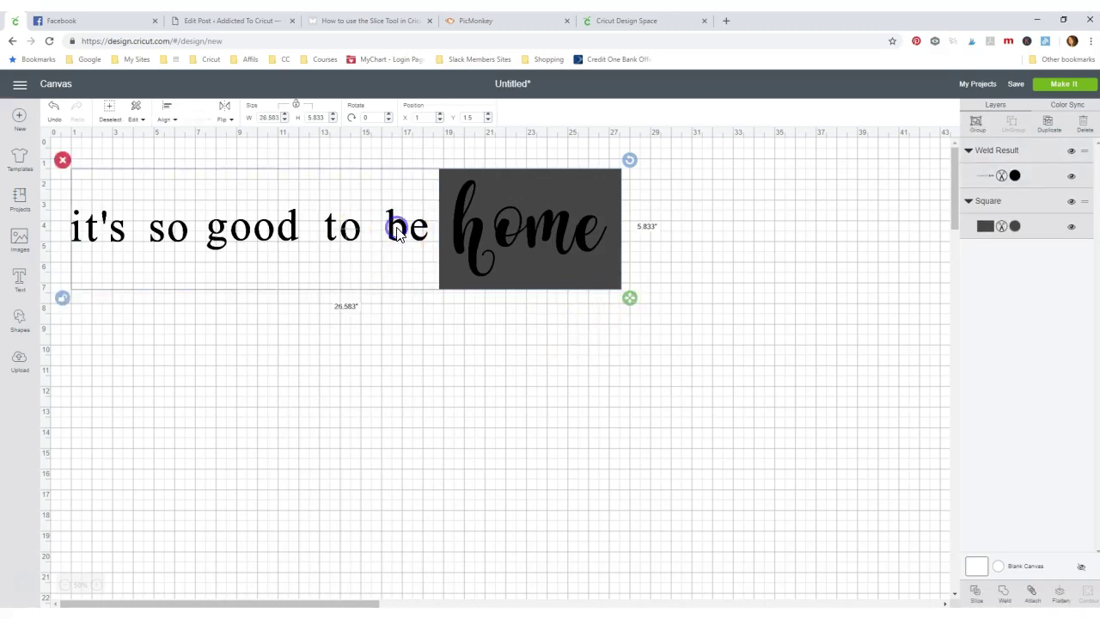
click(975, 591)
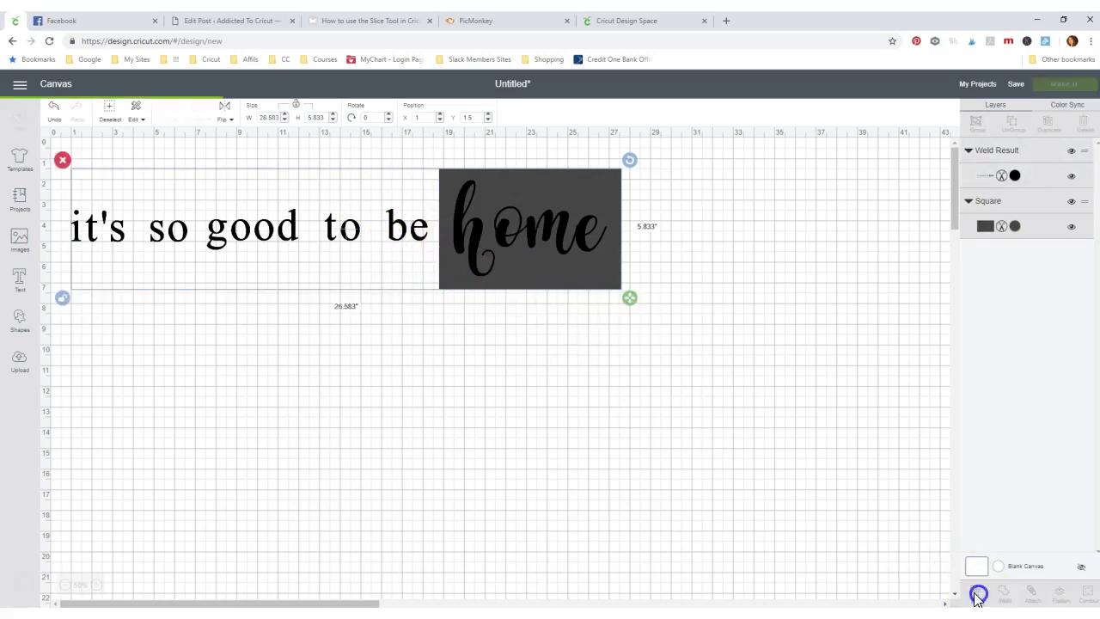
- Pull out the 'home' pieces, delete the square and grey copy, move black 'home' left
click(570, 270)
drag(570, 270, 774, 308)
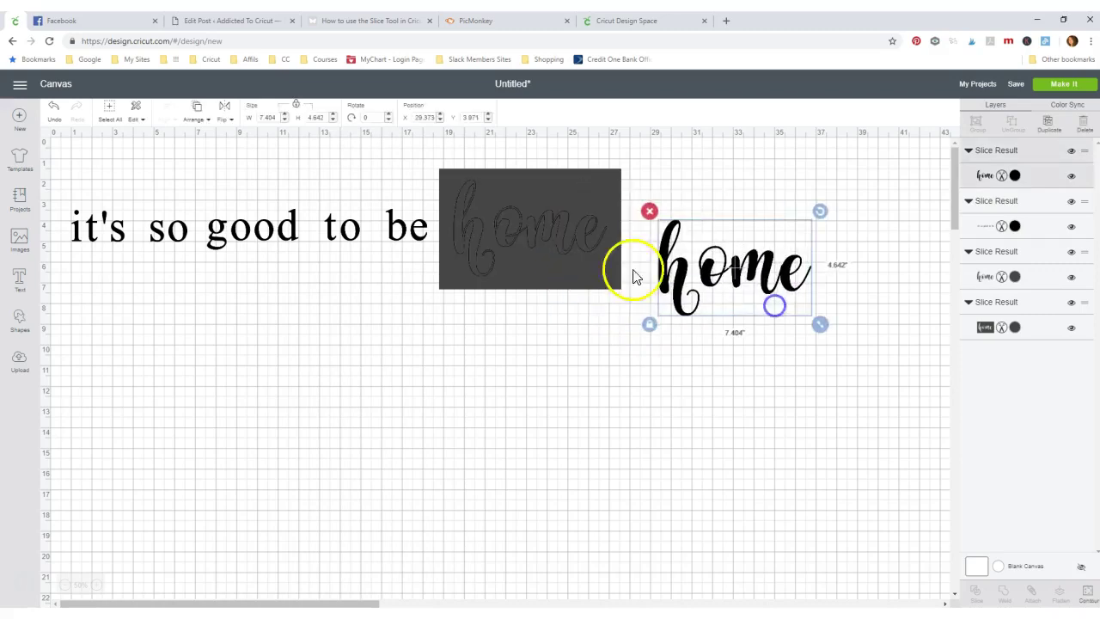
drag(602, 264, 815, 450)
drag(582, 282, 569, 316)
click(430, 213)
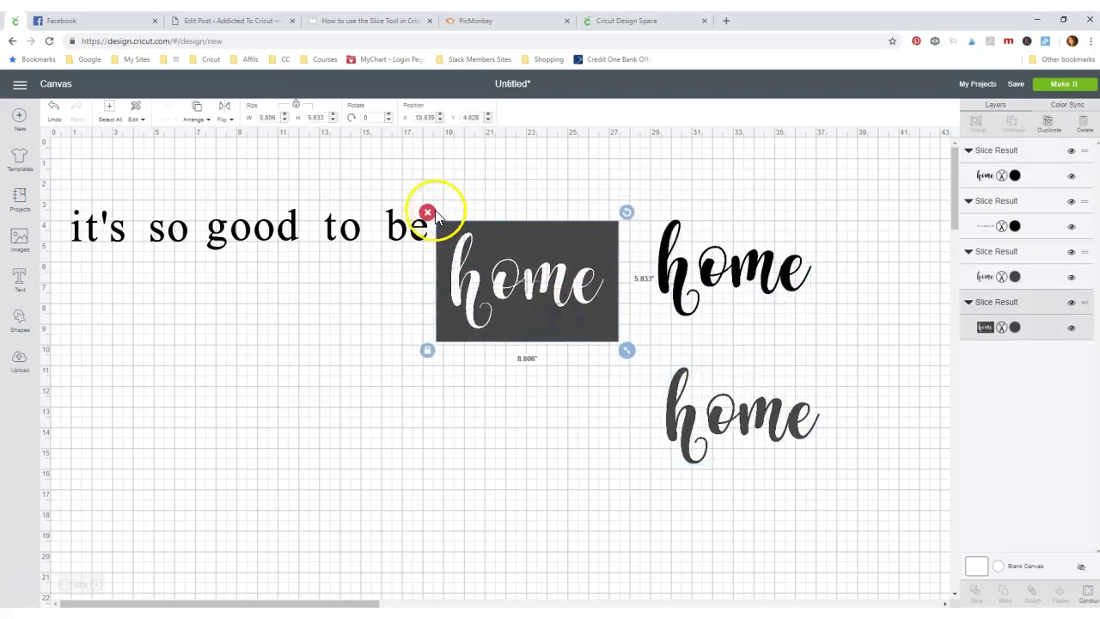
drag(684, 282, 127, 411)
click(687, 422)
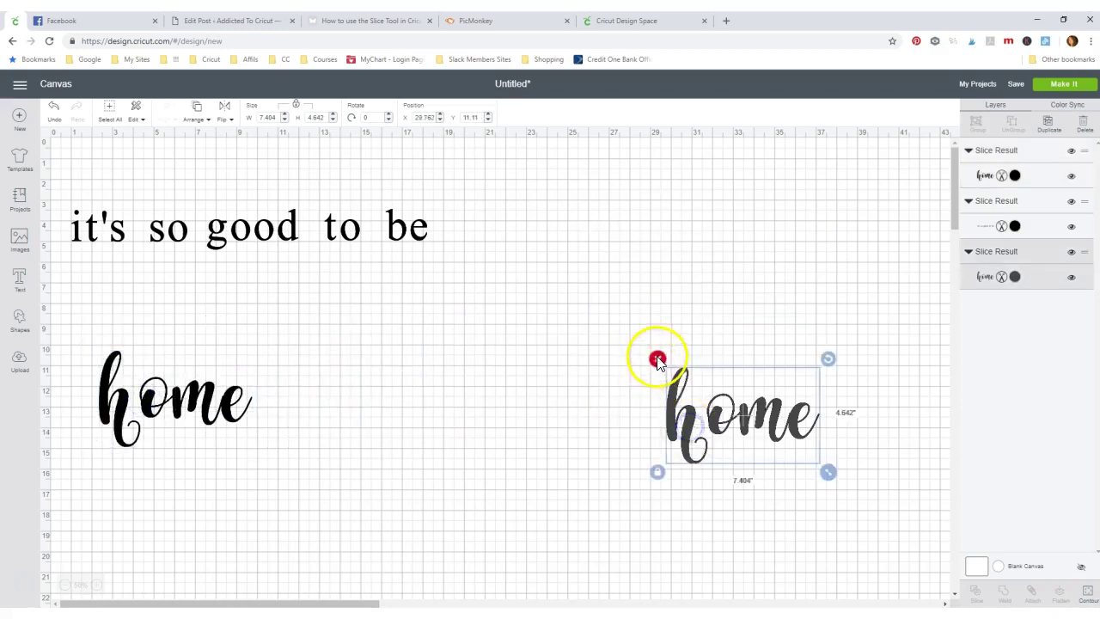
click(659, 358)
- Stretch a new rectangle over 'good to be' and slice the text line with it
click(19, 326)
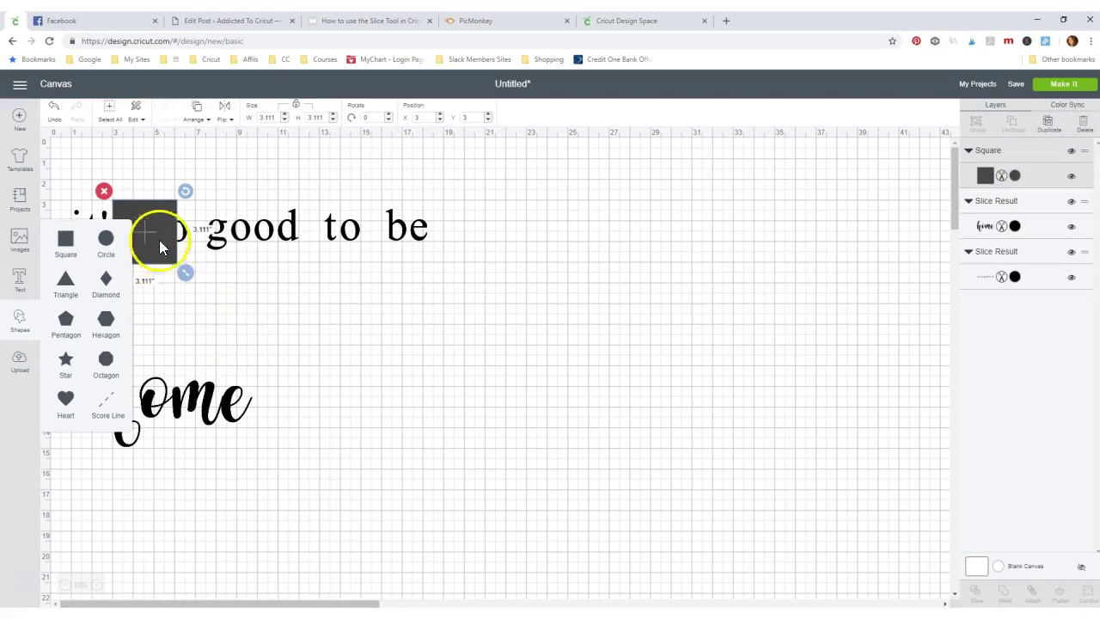
drag(160, 245, 814, 365)
click(582, 353)
drag(753, 343, 364, 252)
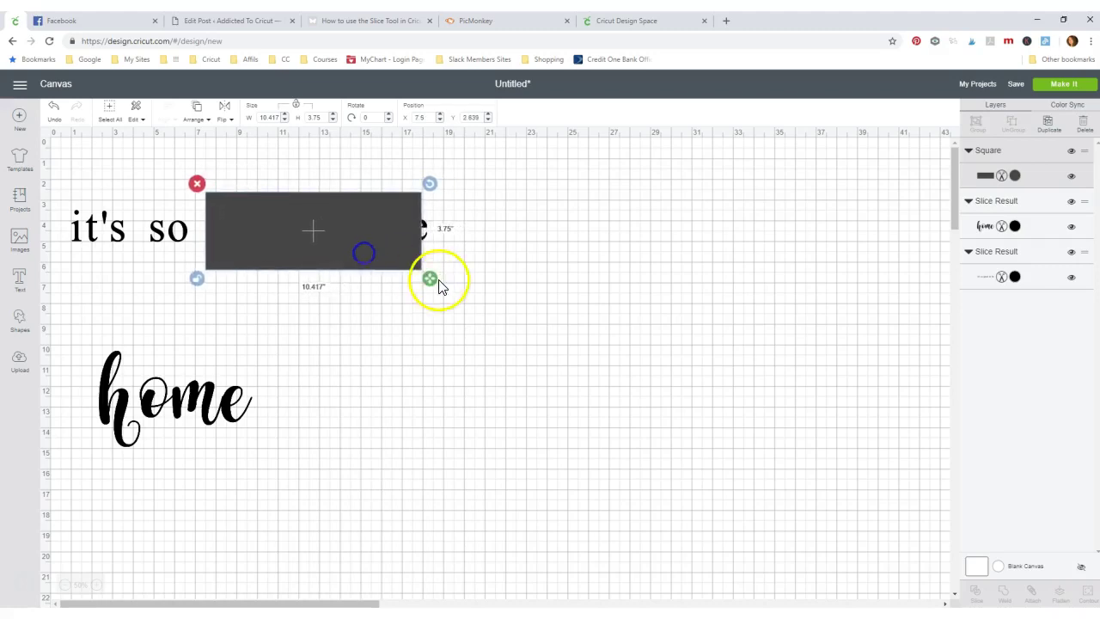
drag(435, 286, 452, 289)
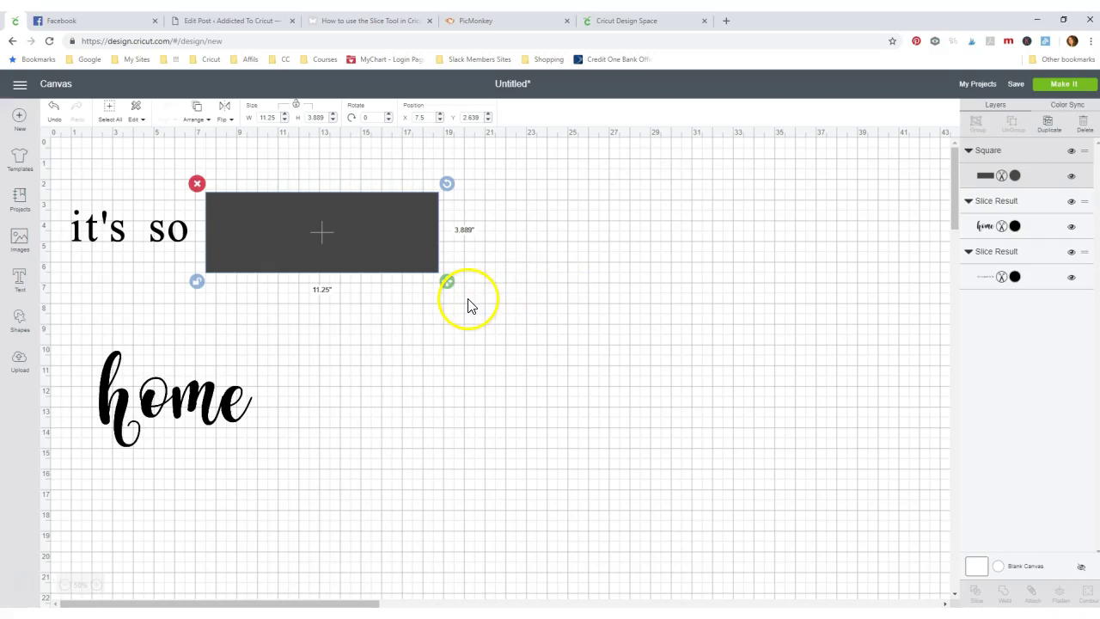
shift+click(118, 232)
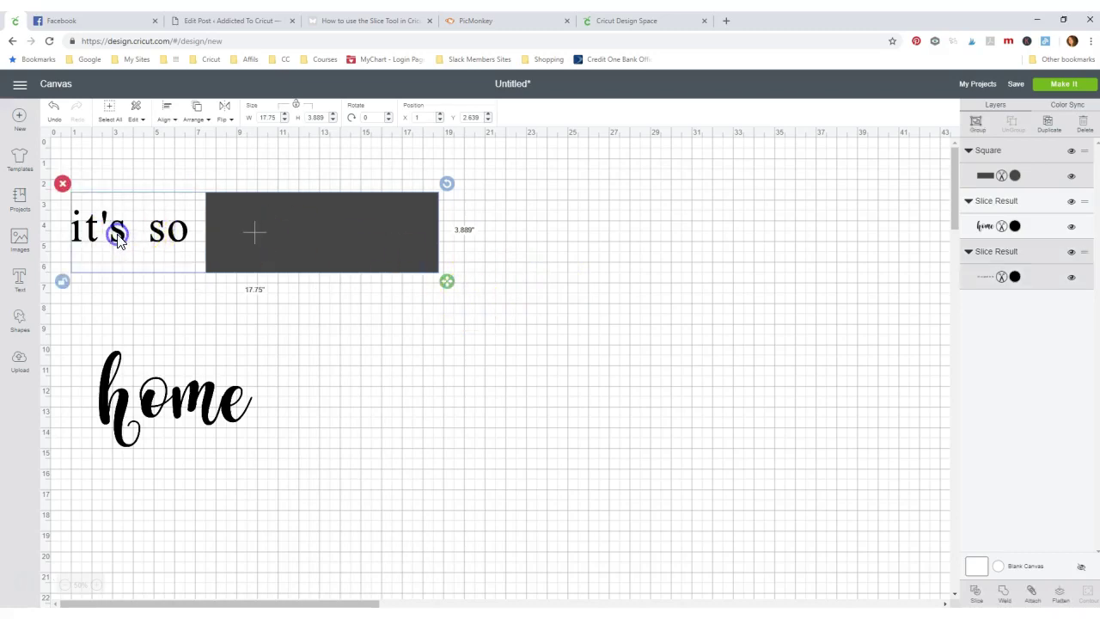
click(974, 595)
- Place 'good to be' under 'it's so', delete the extra pieces, and move 'home' below
drag(332, 248, 671, 316)
drag(423, 241, 754, 431)
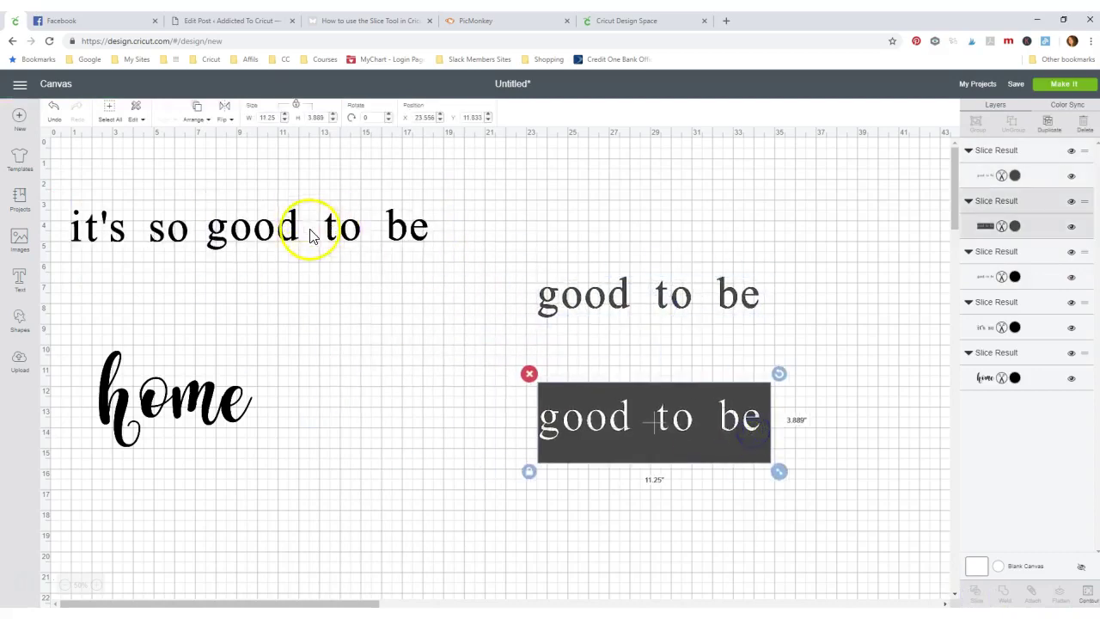
drag(312, 237, 171, 296)
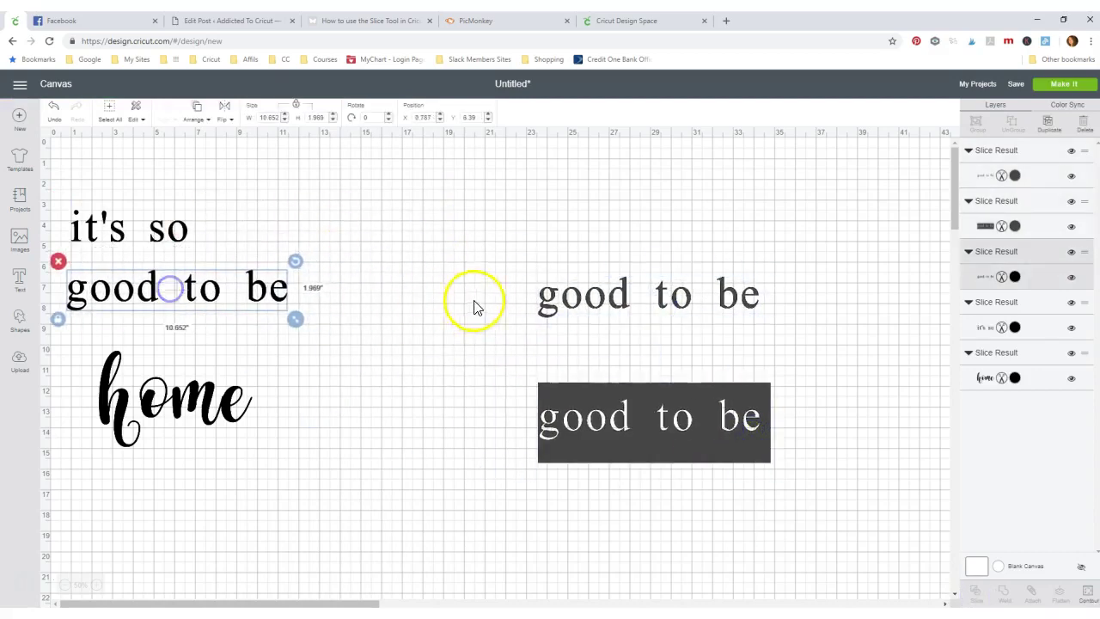
click(574, 297)
click(535, 268)
click(602, 411)
click(532, 372)
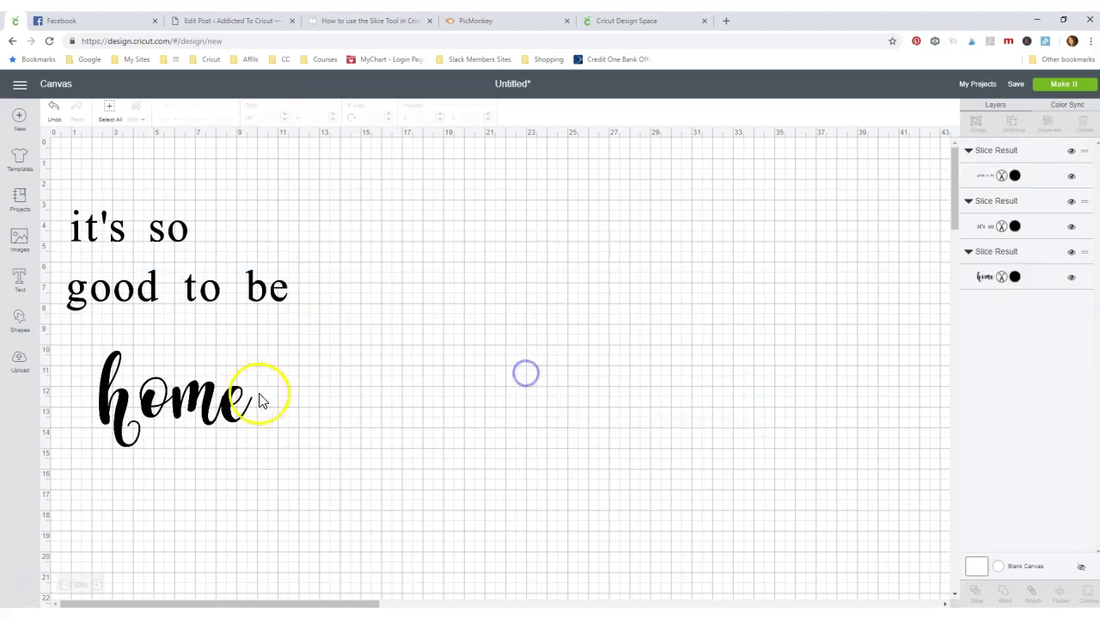
drag(177, 391, 153, 362)
click(338, 381)
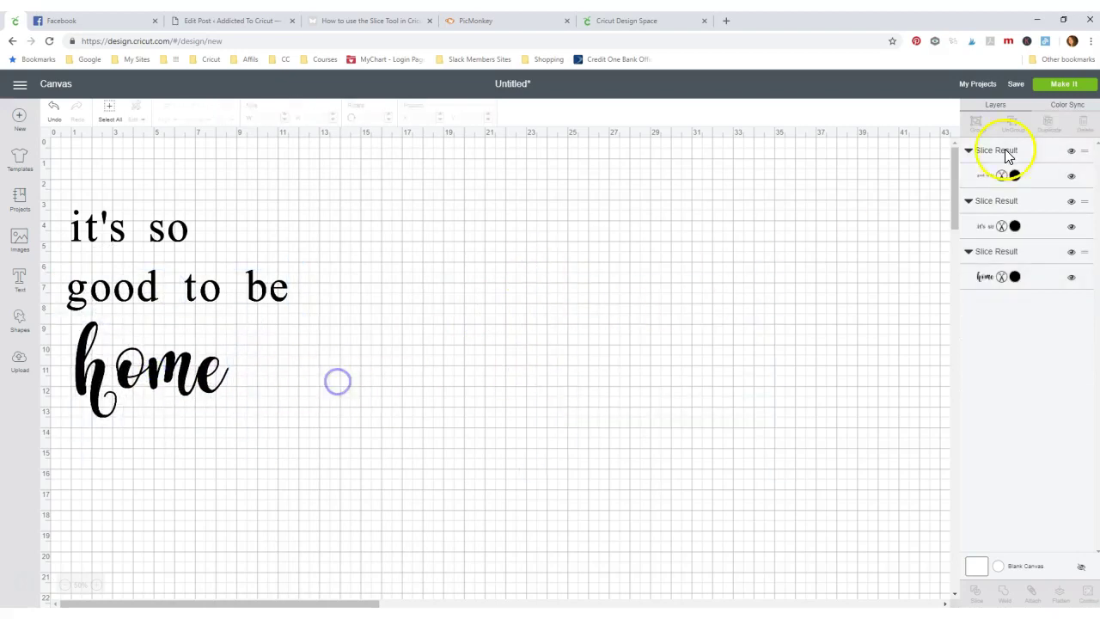
click(1068, 84)
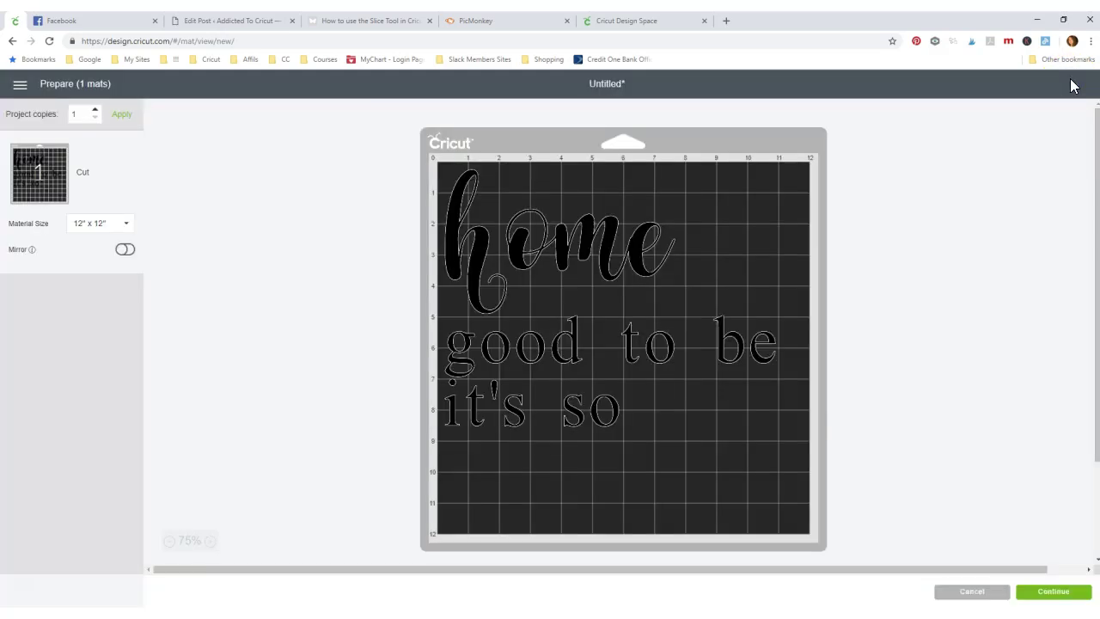
click(493, 240)
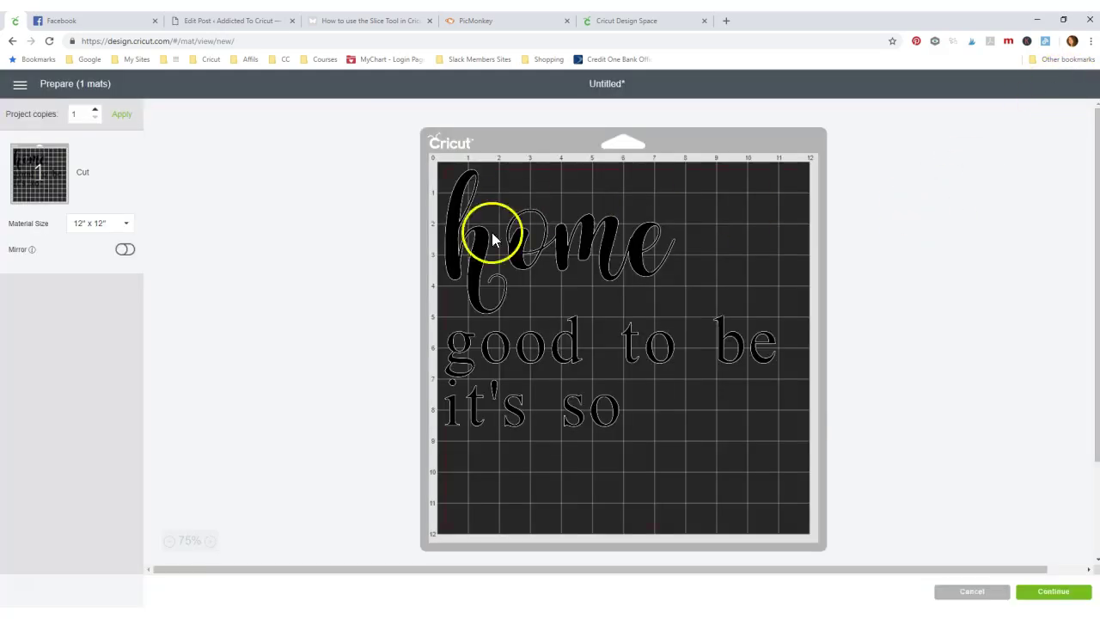
drag(535, 415, 520, 426)
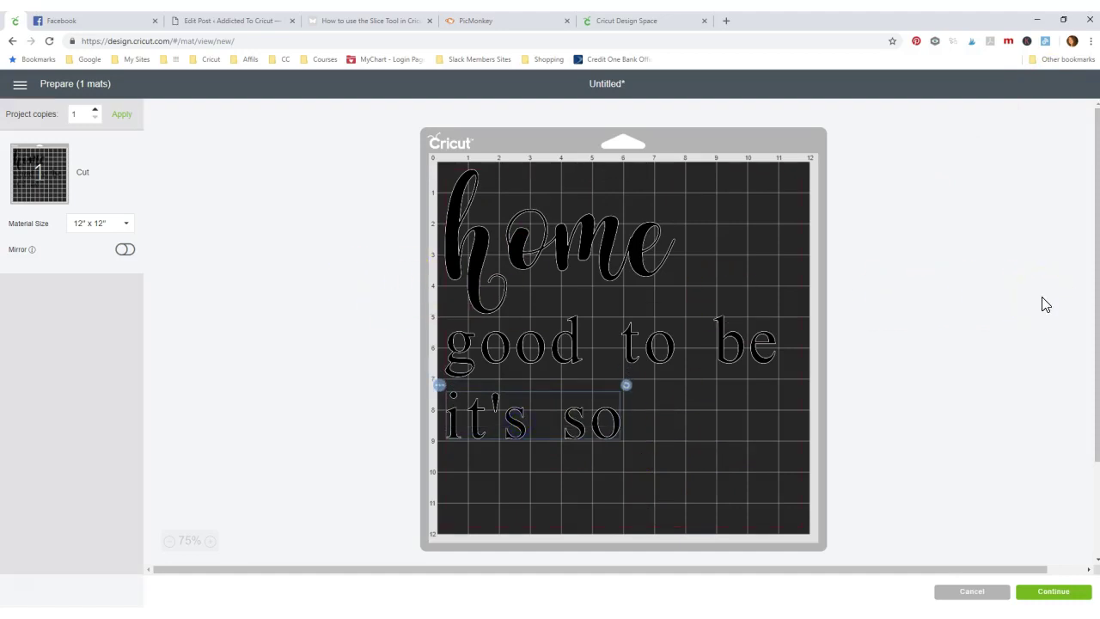
click(967, 593)
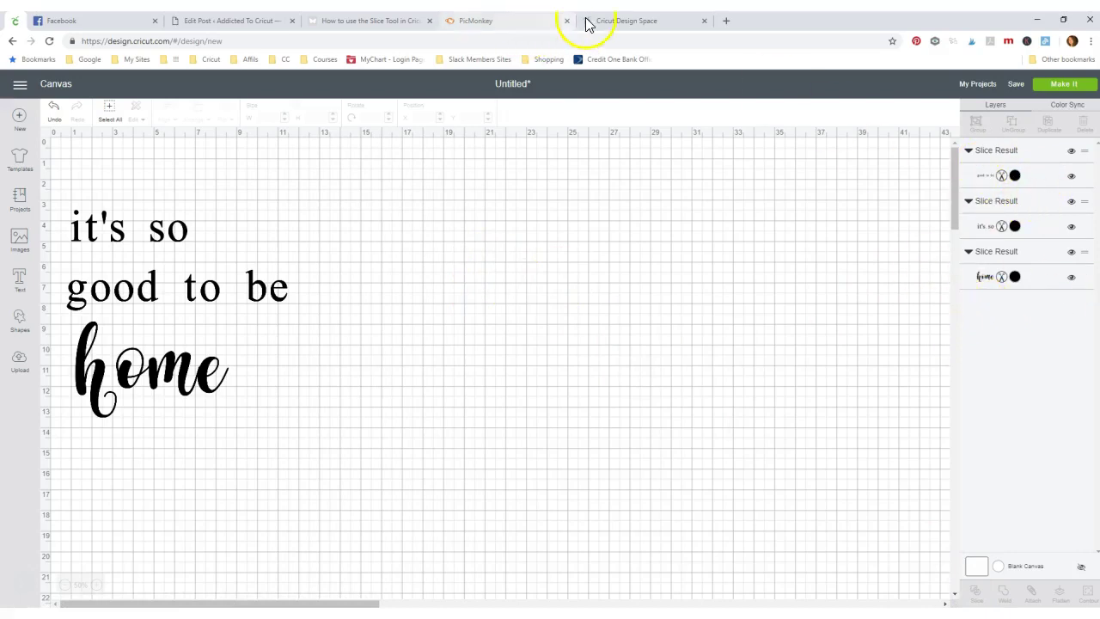
click(614, 23)
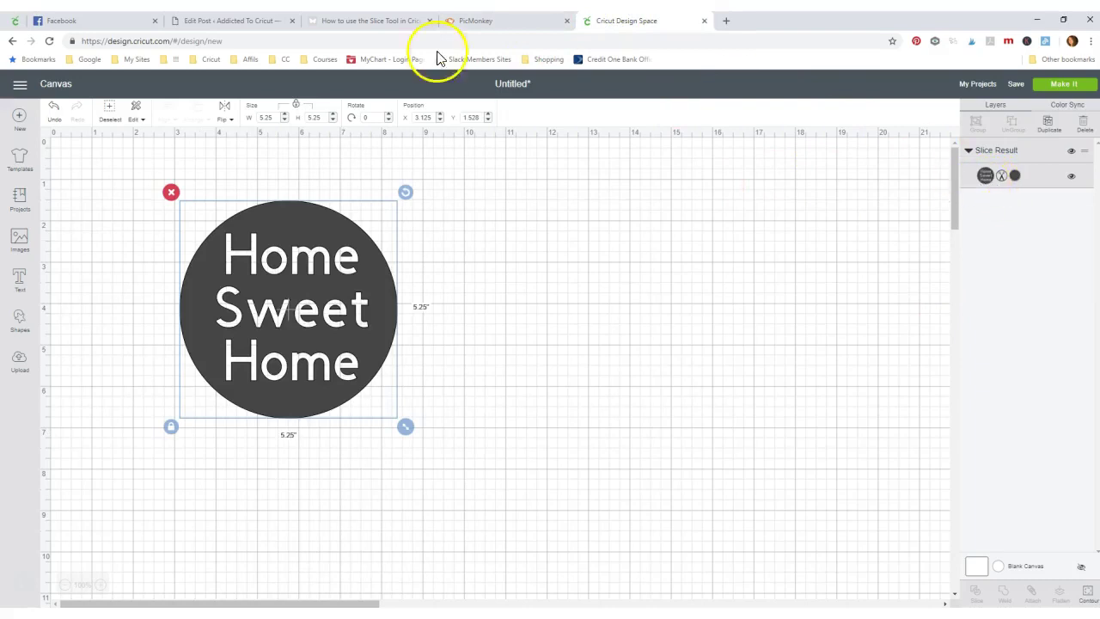
click(15, 21)
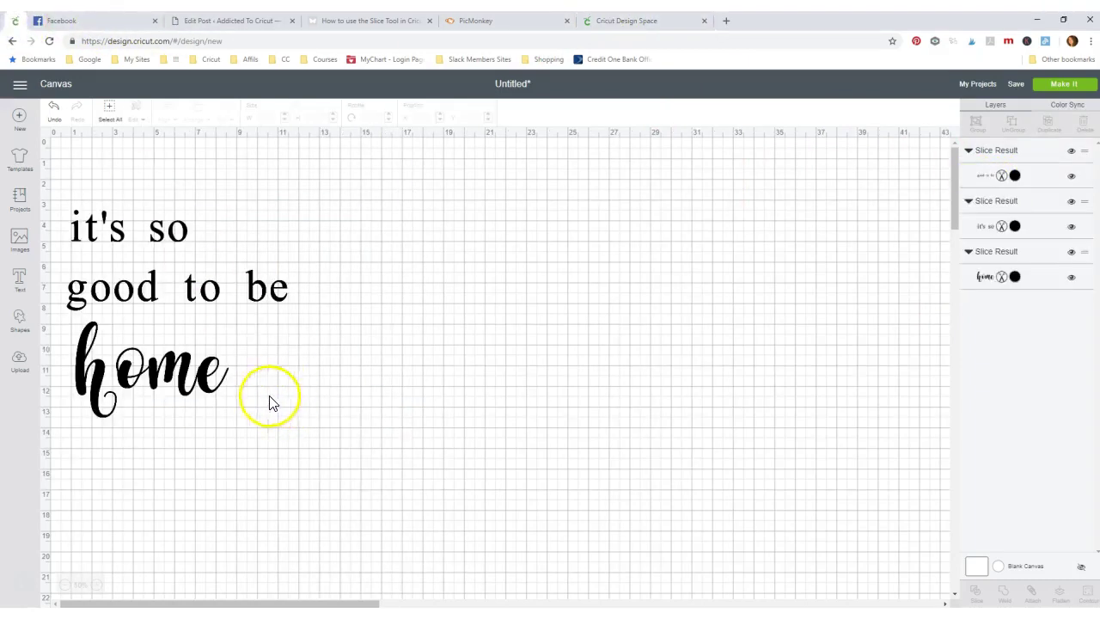
click(173, 375)
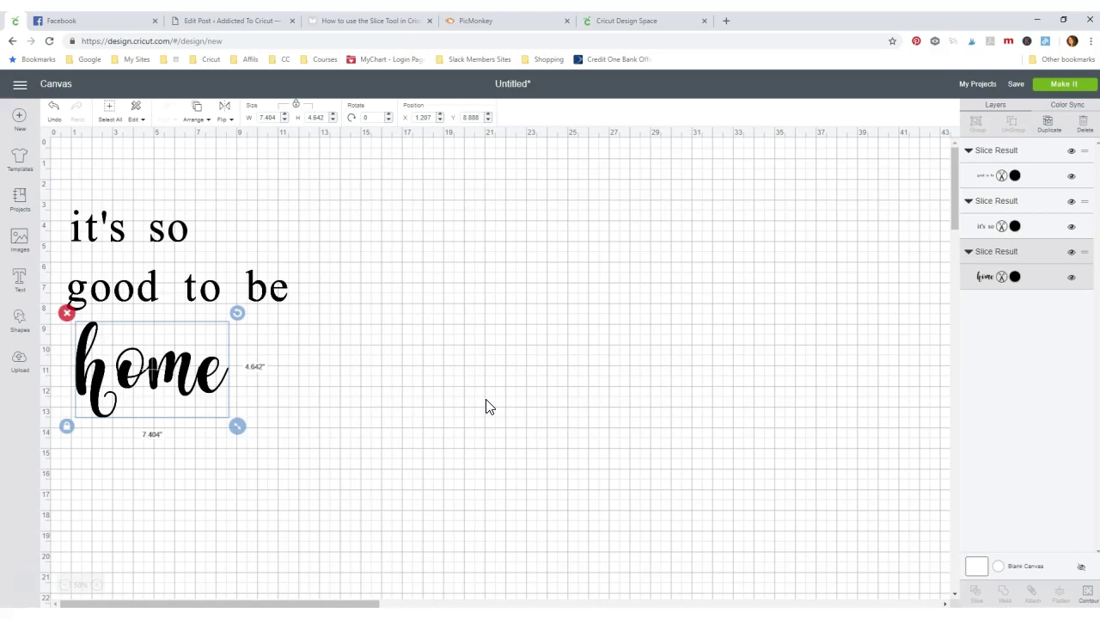
click(20, 279)
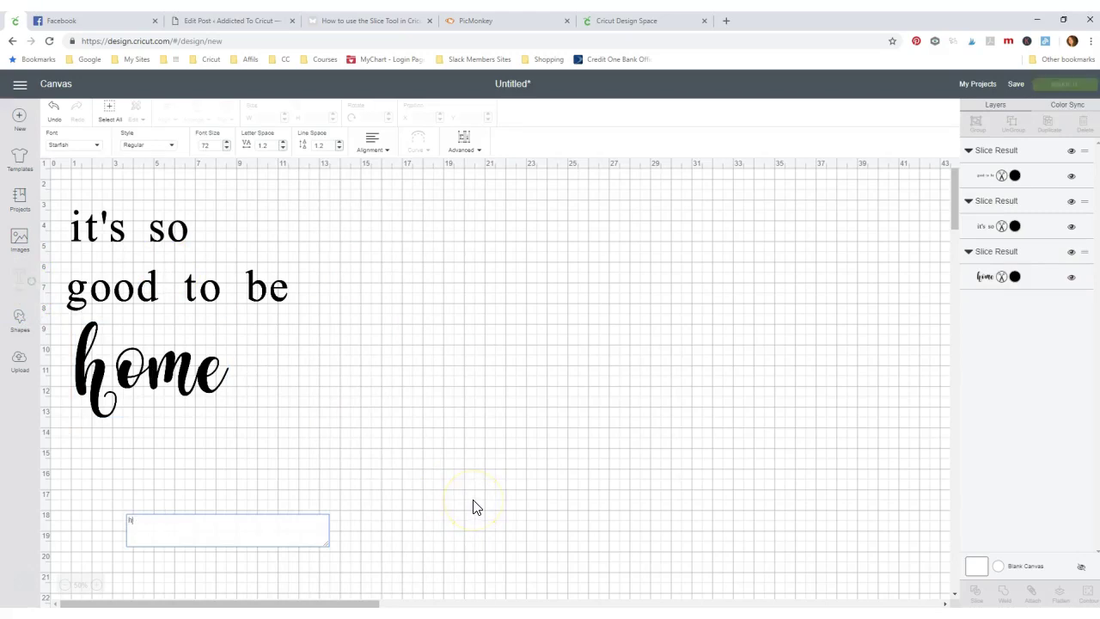
text(home)
click(532, 355)
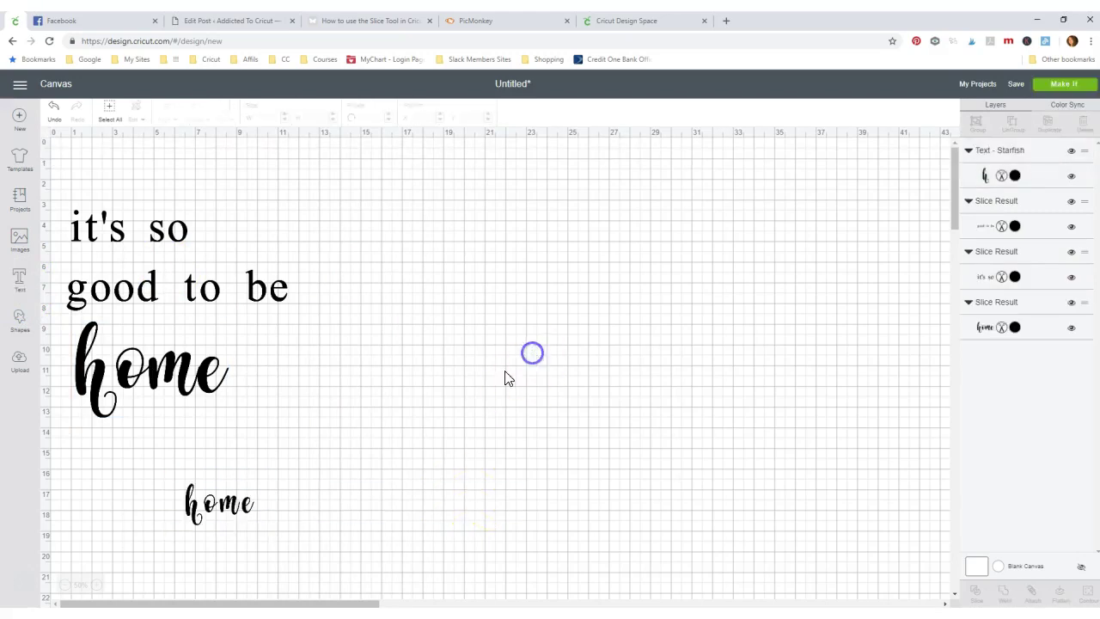
drag(222, 503, 684, 391)
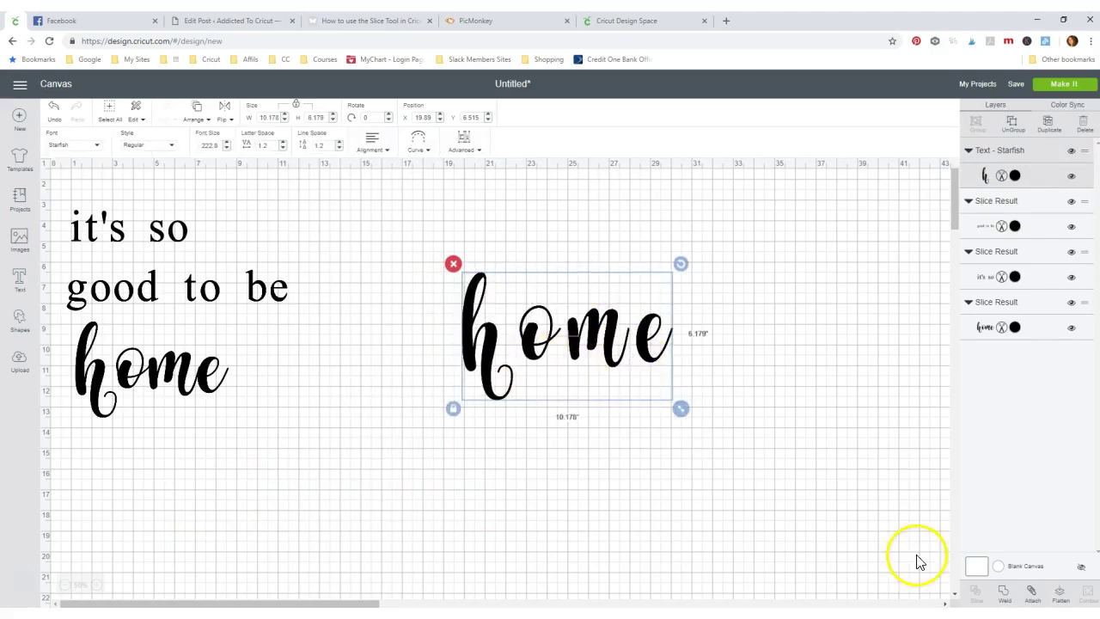
click(1004, 592)
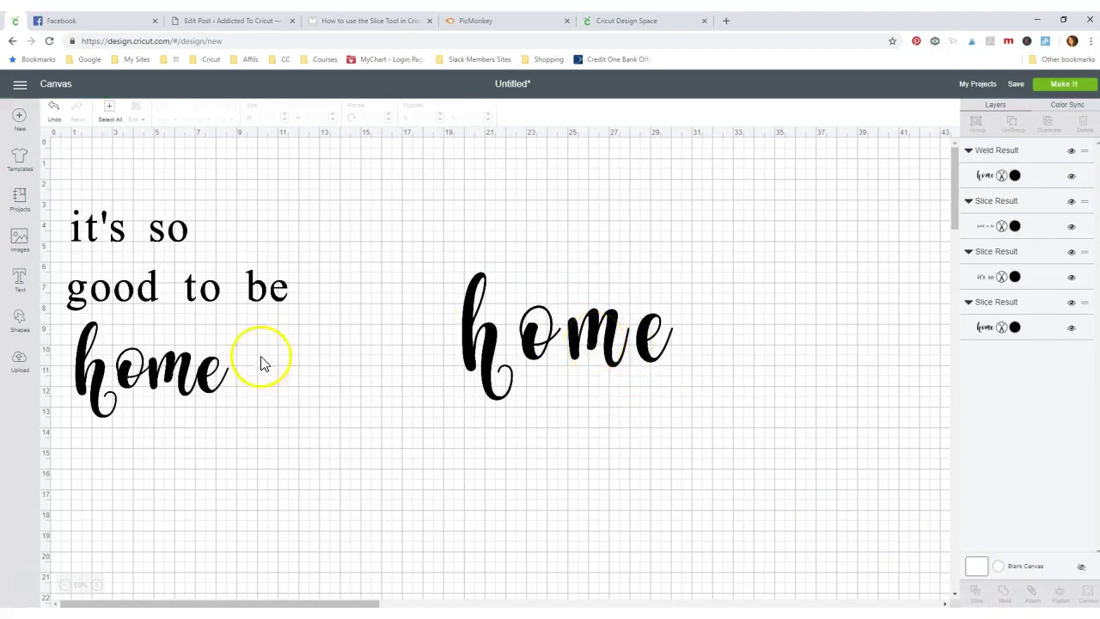
click(602, 344)
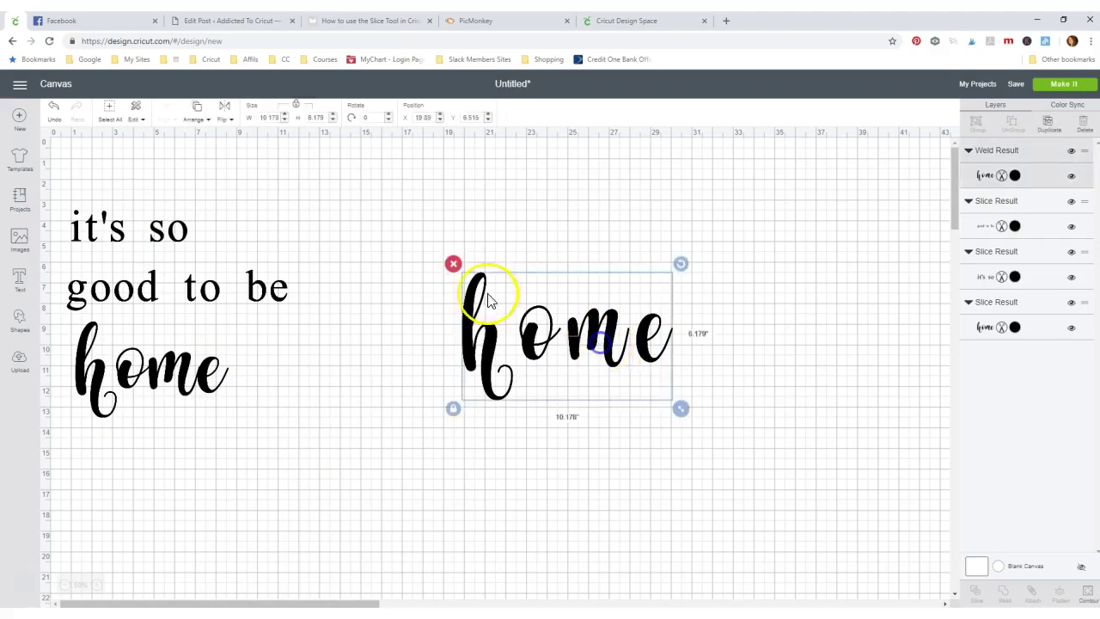
click(453, 263)
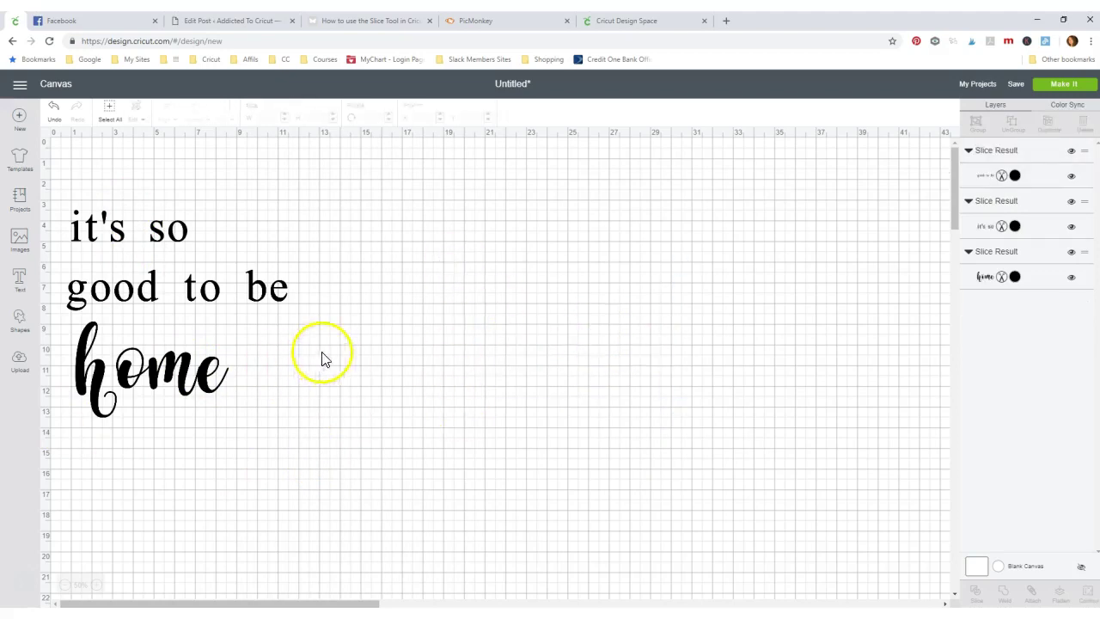